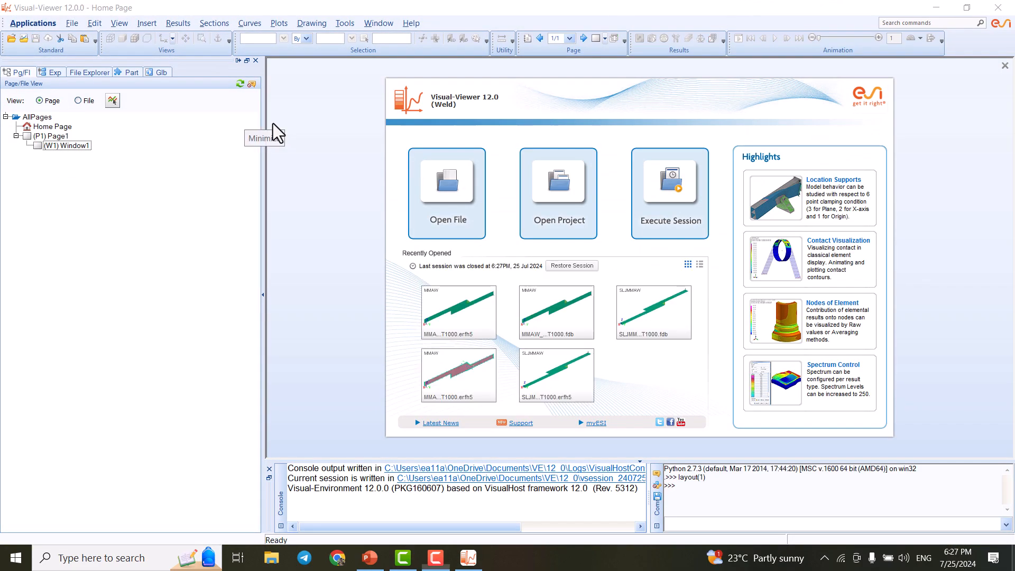
Open the result file MMAW_V_POST1000.fdb from the 03_RESU folder inside SYSWELD\MMAW.
left_click(446, 186)
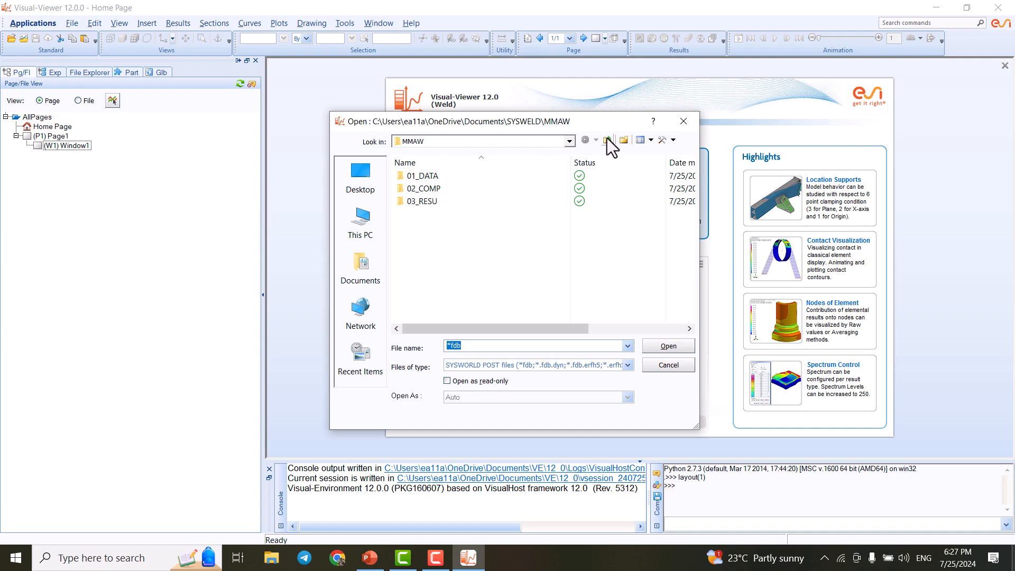
left_click(606, 139)
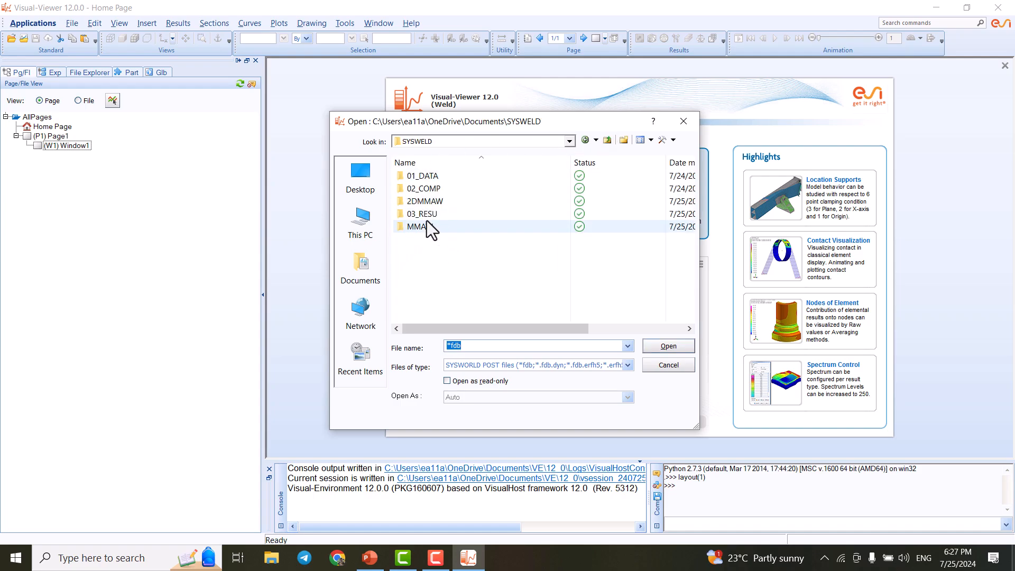
left_click(415, 229)
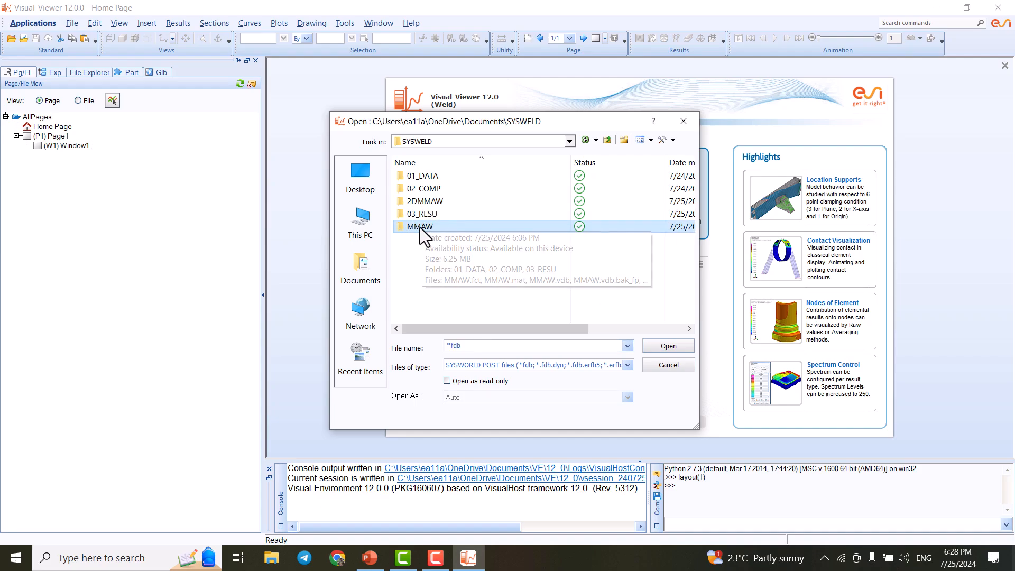
double_click(420, 227)
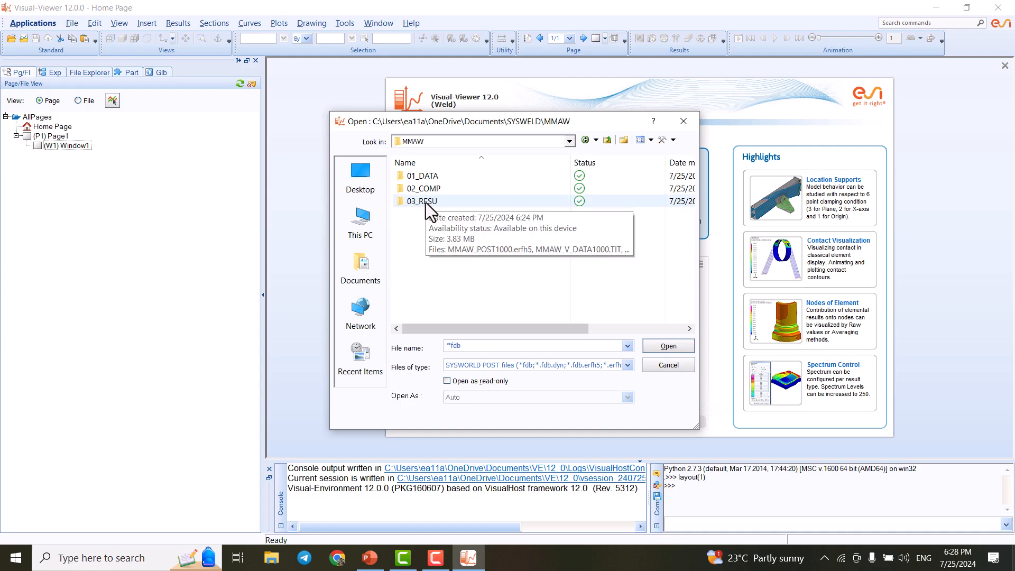
left_click(426, 202)
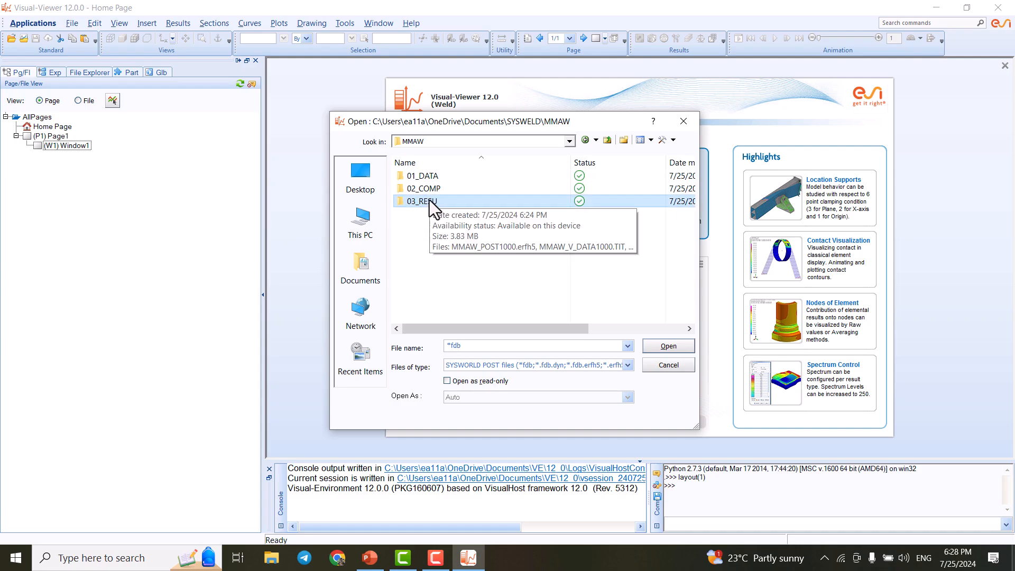
double_click(429, 200)
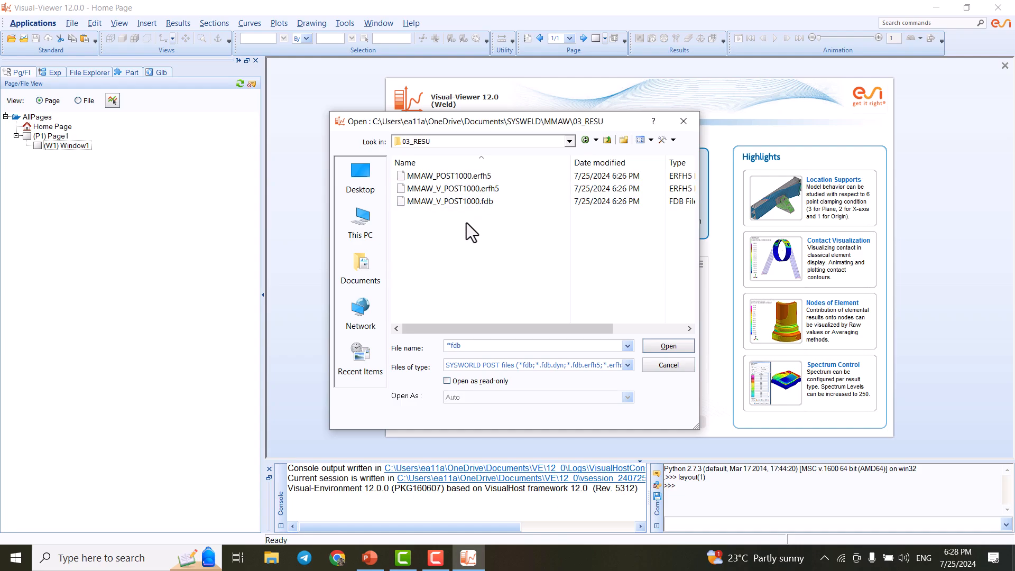
left_click(486, 204)
left_click(661, 349)
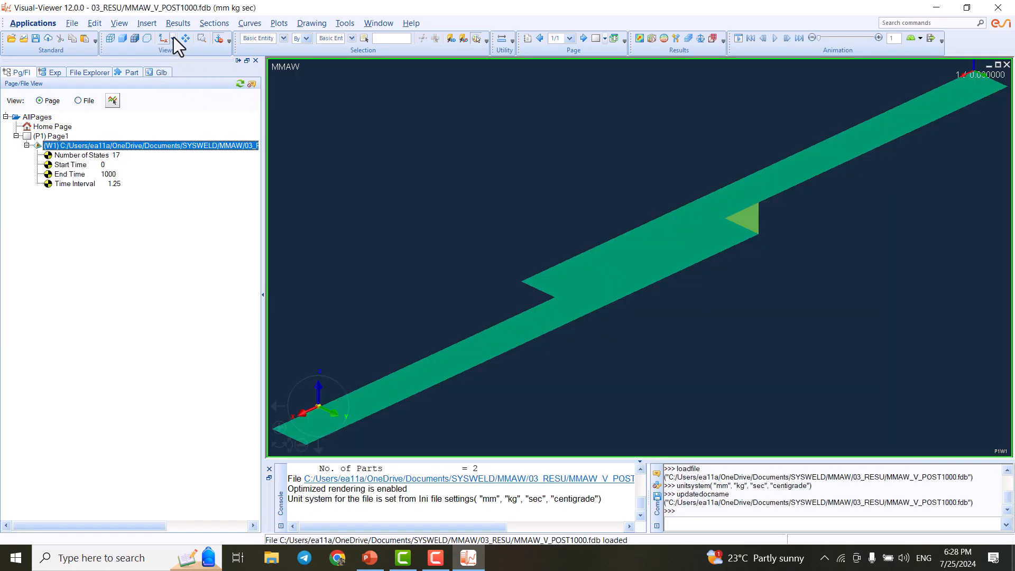
Show the model from the top view and display the Temperature_NOD node result as a contour.
left_click(172, 39)
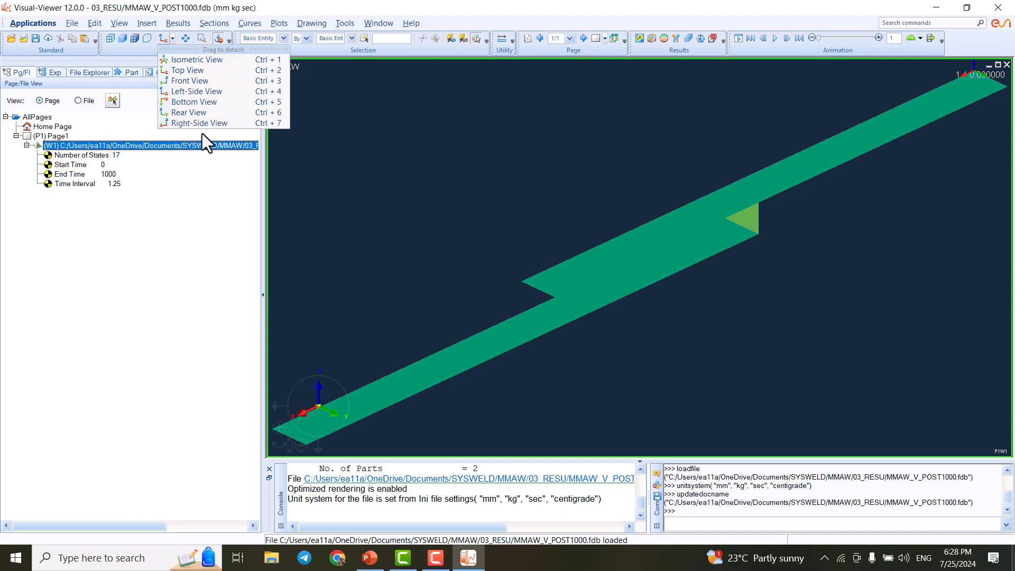
left_click(205, 73)
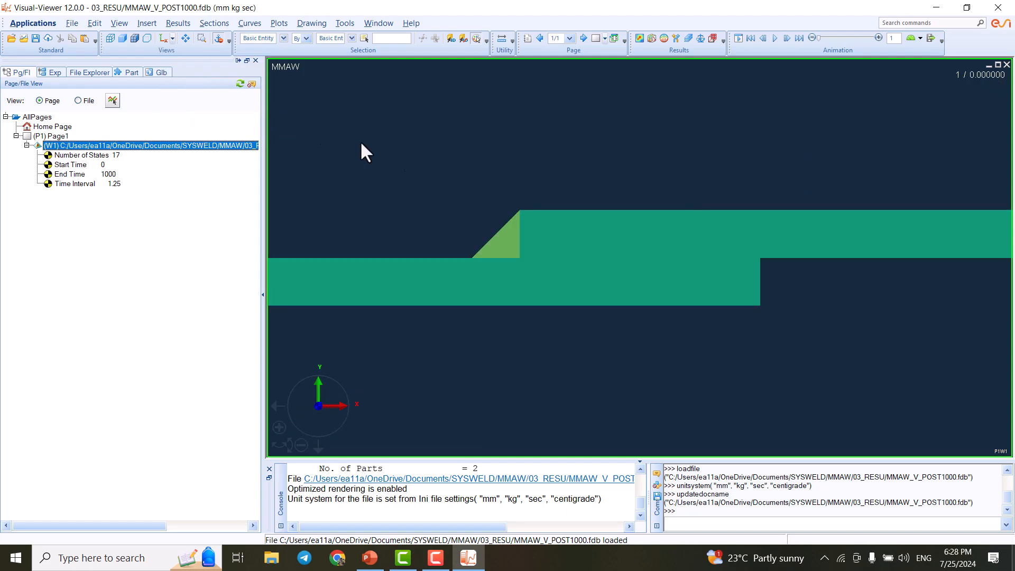
left_click(639, 40)
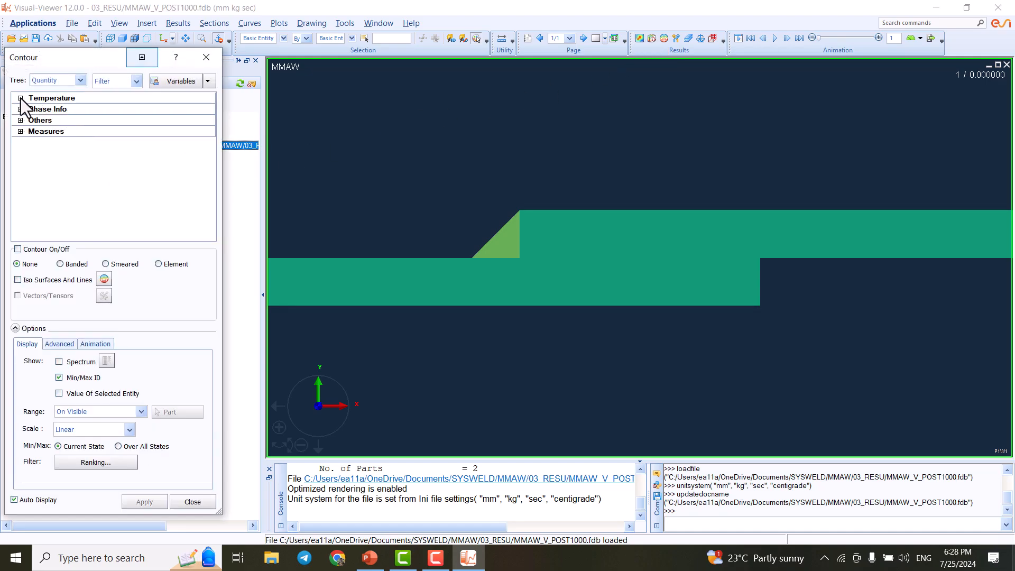
left_click(21, 98)
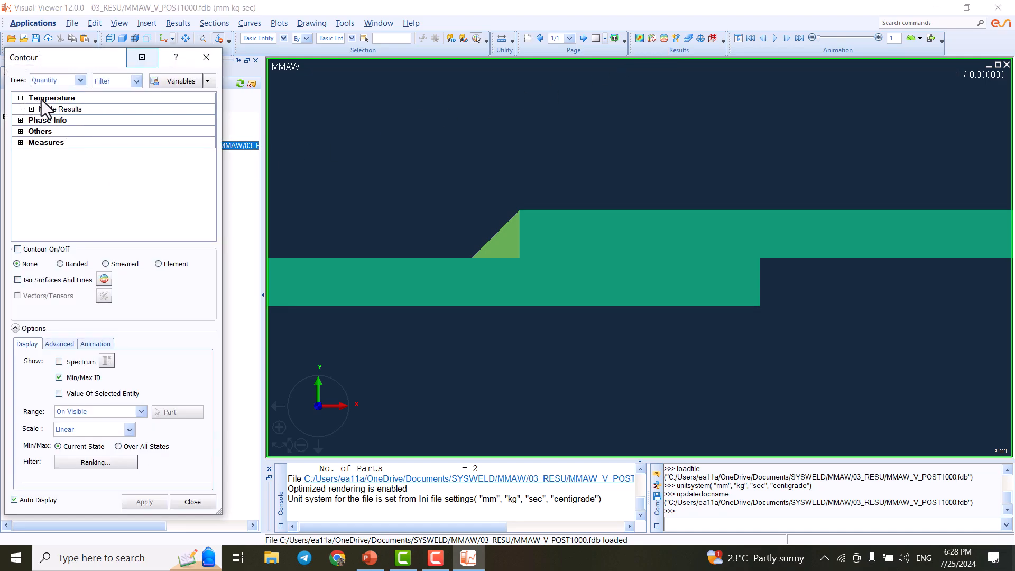
double_click(48, 112)
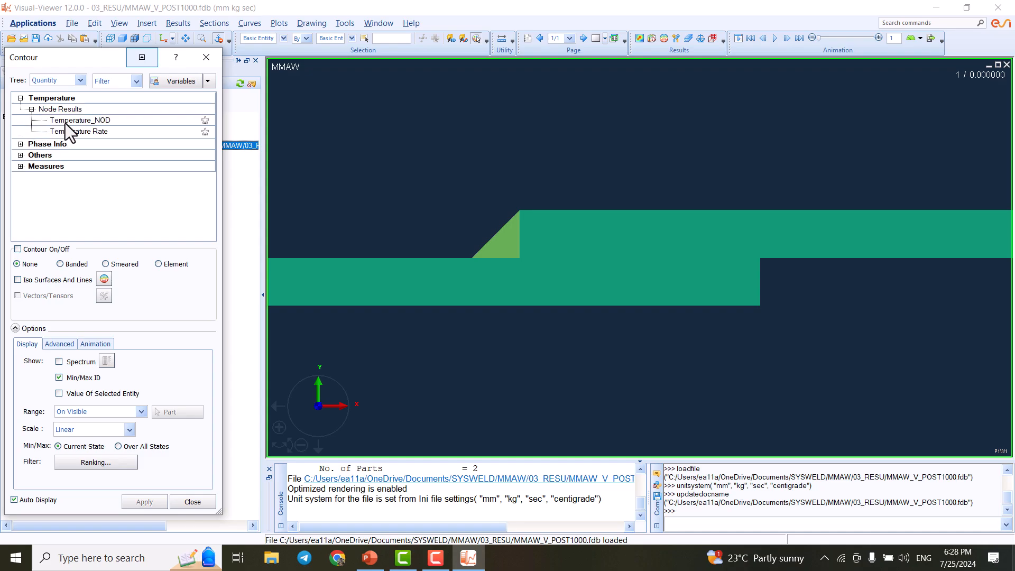
left_click(72, 122)
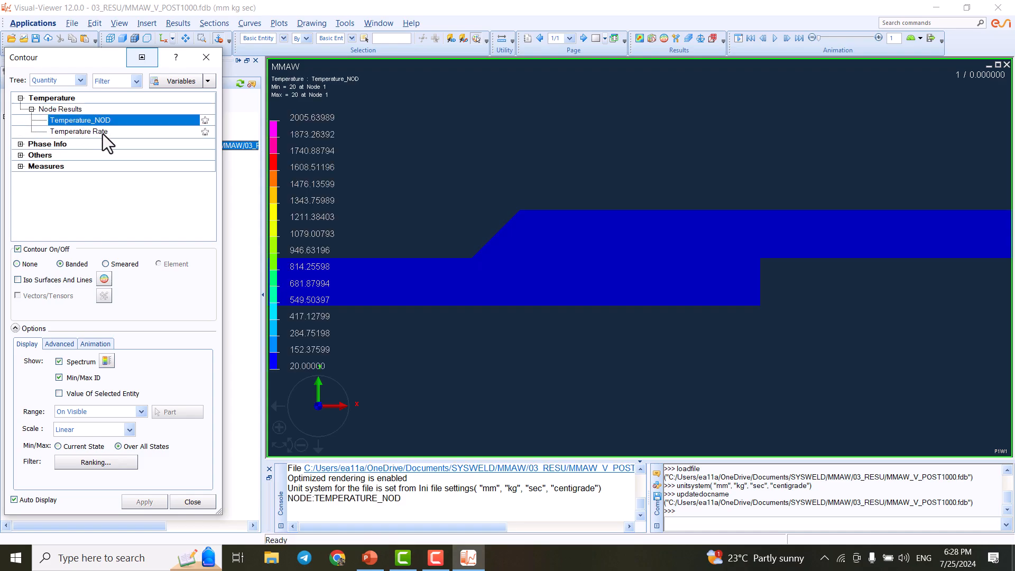
left_click_drag(88, 56, 95, 80)
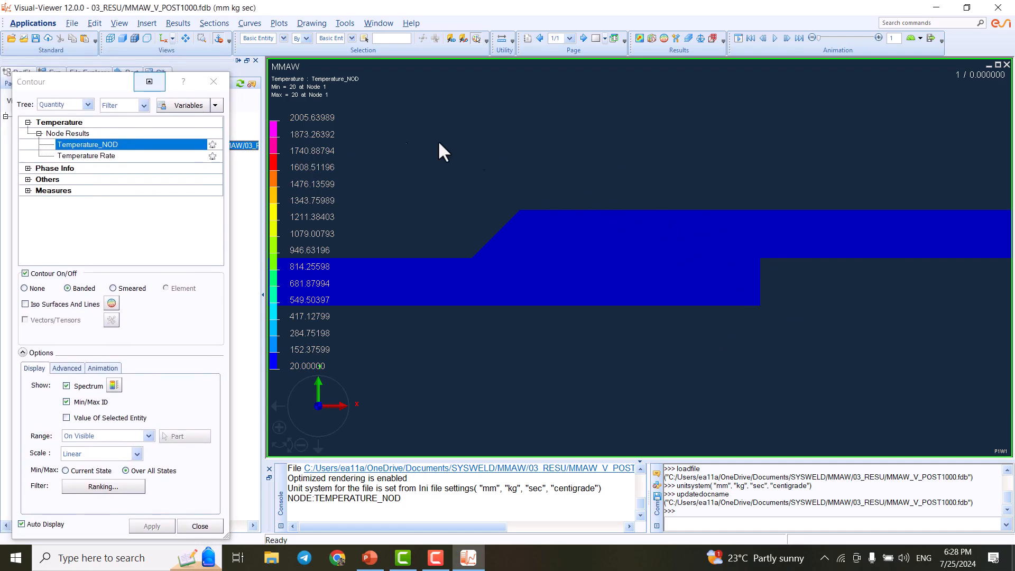
Display the mesh lines over the temperature contour and advance the animation to state 3.
left_click(133, 39)
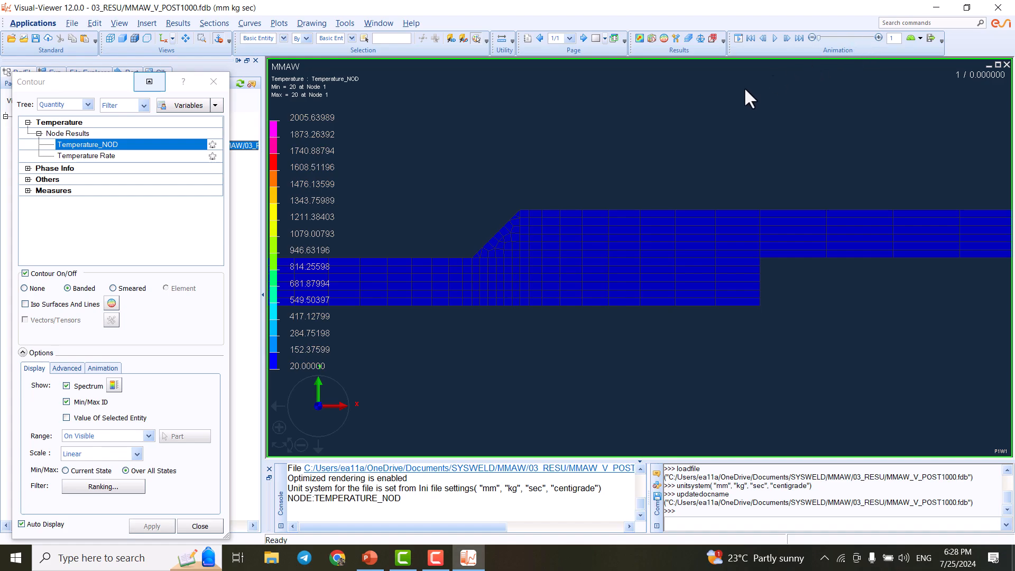
left_click(878, 38)
left_click(878, 38)
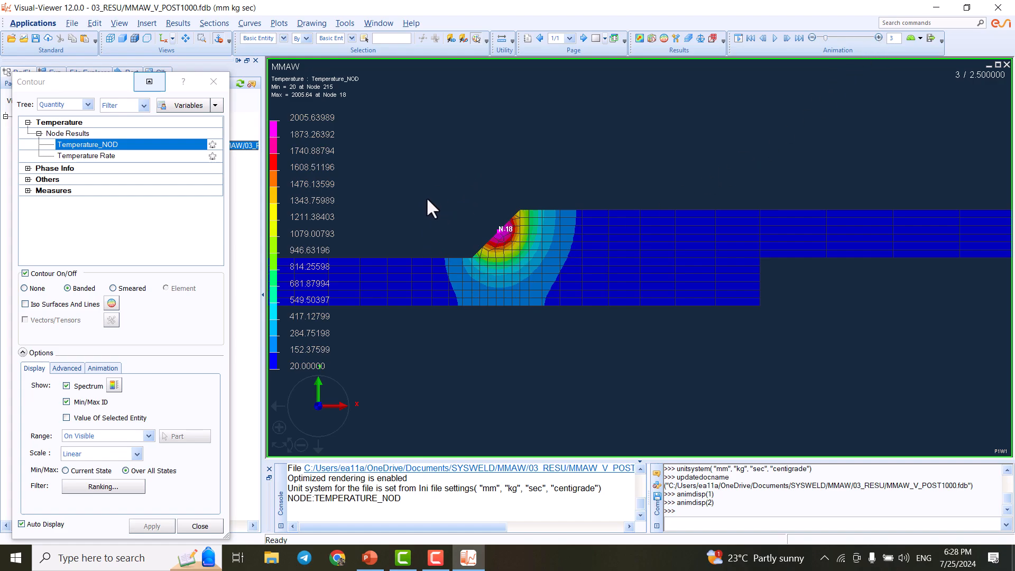
scroll(476, 236, "up", 2)
middle_click_drag(474, 238, 611, 276)
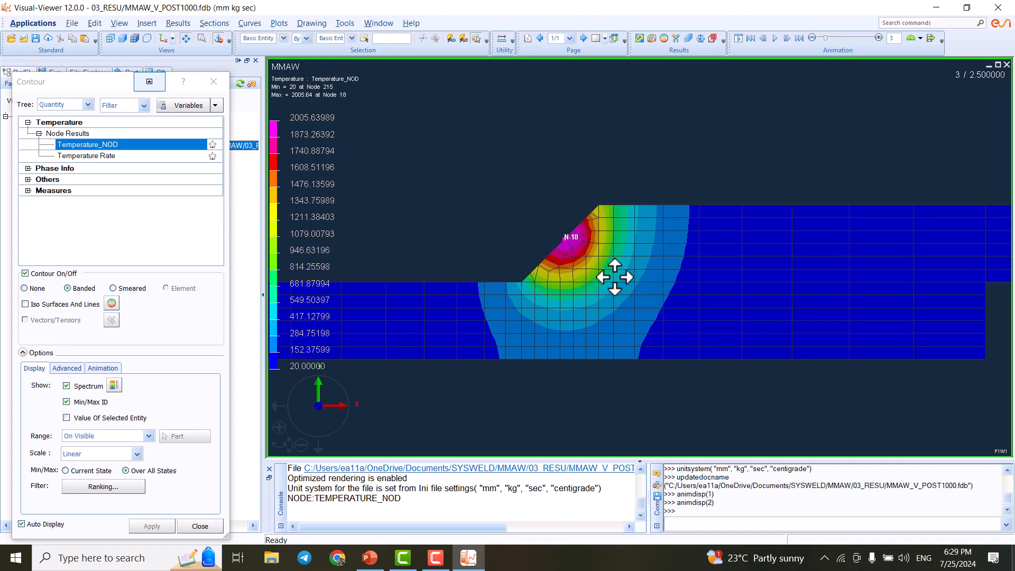
Compare states 3 and 4, and step through the remaining states to state 17 to examine the weld's temperature over time.
left_click(878, 38)
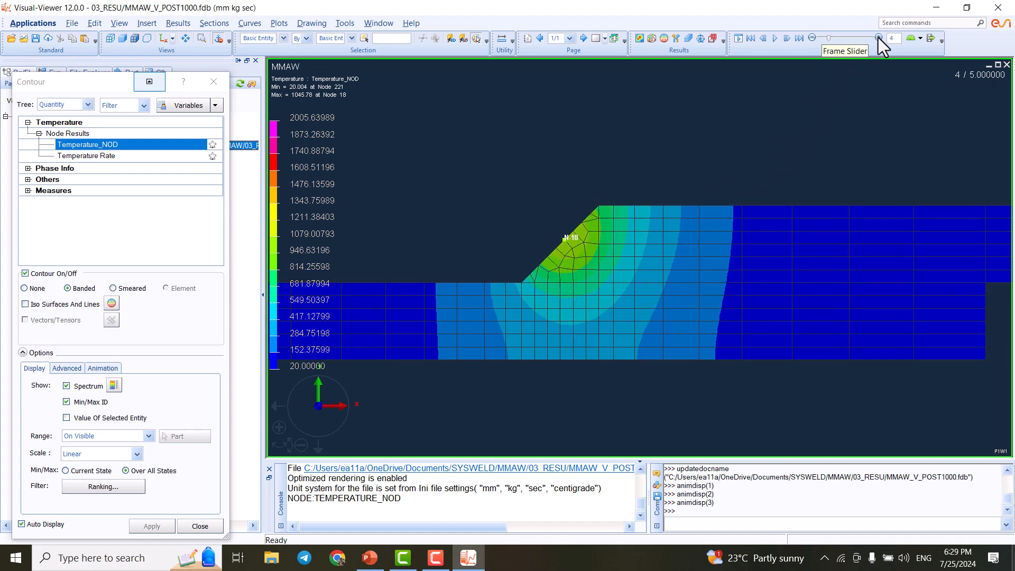
left_click(813, 38)
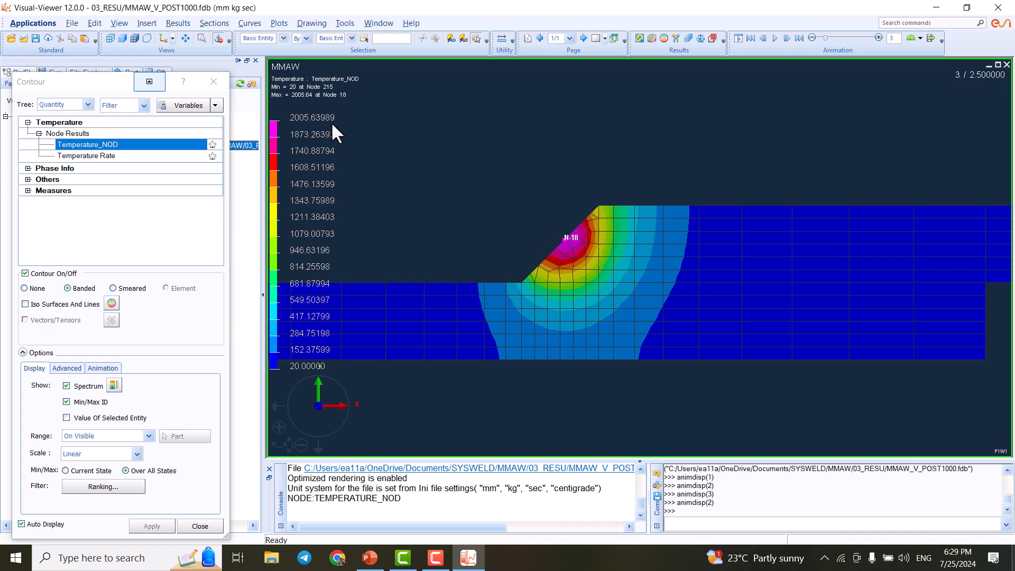
left_click(879, 37)
left_click(878, 37)
left_click(878, 37)
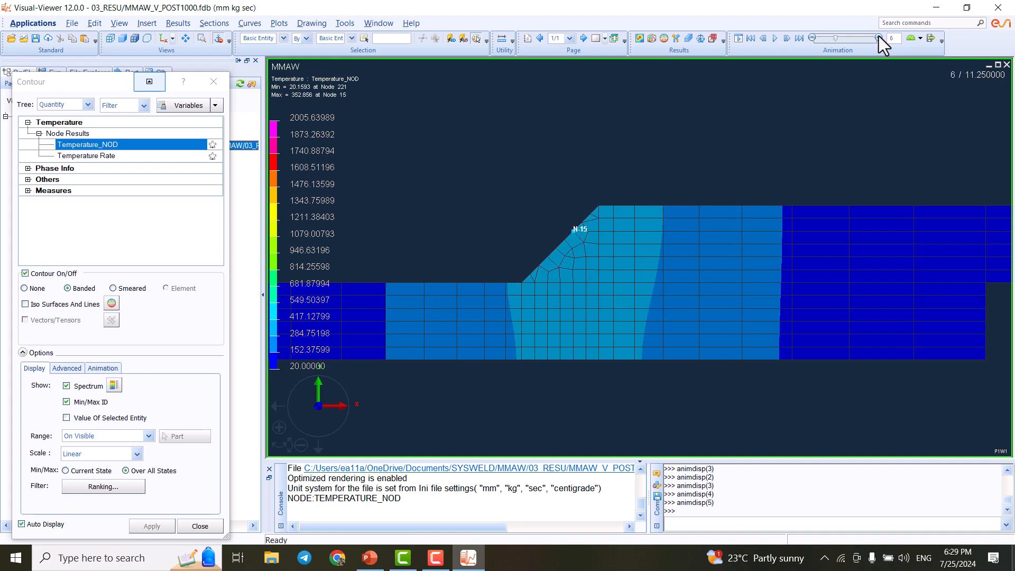
left_click(879, 36)
left_click(878, 37)
left_click(878, 37)
left_click(879, 37)
left_click(879, 37)
left_click(878, 37)
left_click(878, 37)
left_click(878, 37)
left_click(878, 37)
left_click(878, 37)
left_click(878, 37)
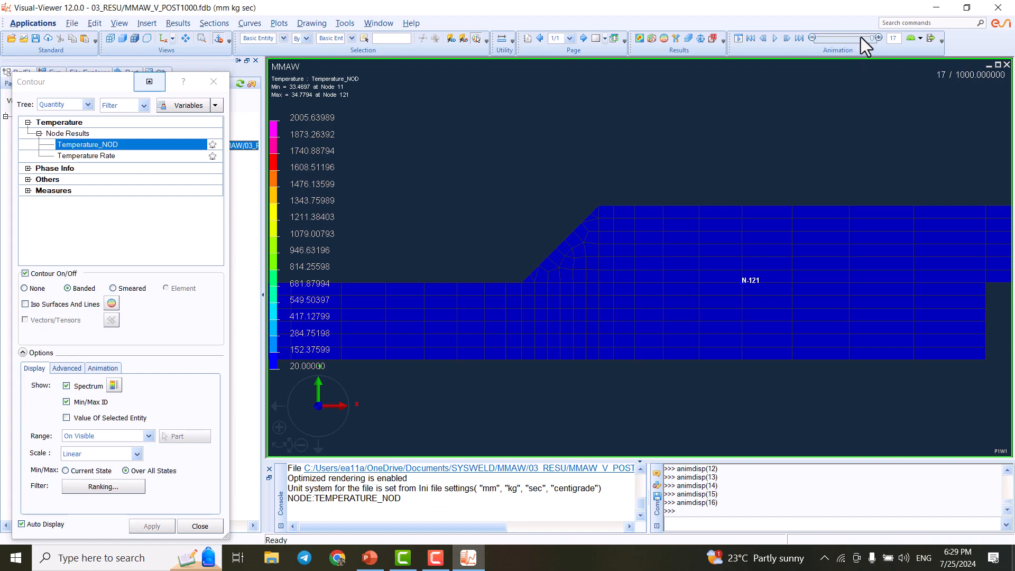
Step the results back to state 8 and forward to state 13 to examine the temperature distribution during cooling.
left_click(812, 37)
left_click(812, 37)
left_click(812, 37)
left_click(811, 37)
left_click(811, 37)
left_click(811, 37)
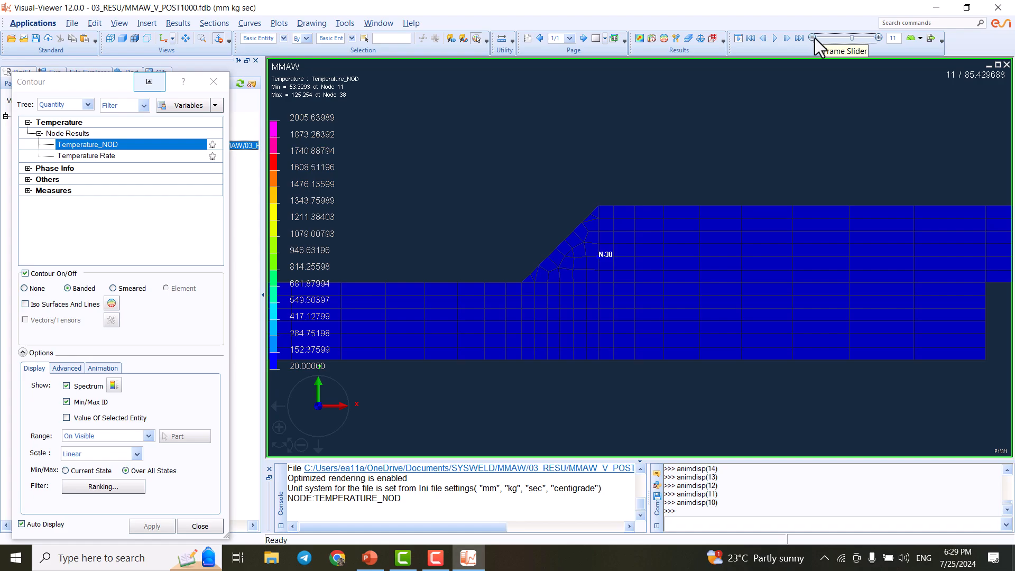
left_click(811, 37)
left_click(812, 37)
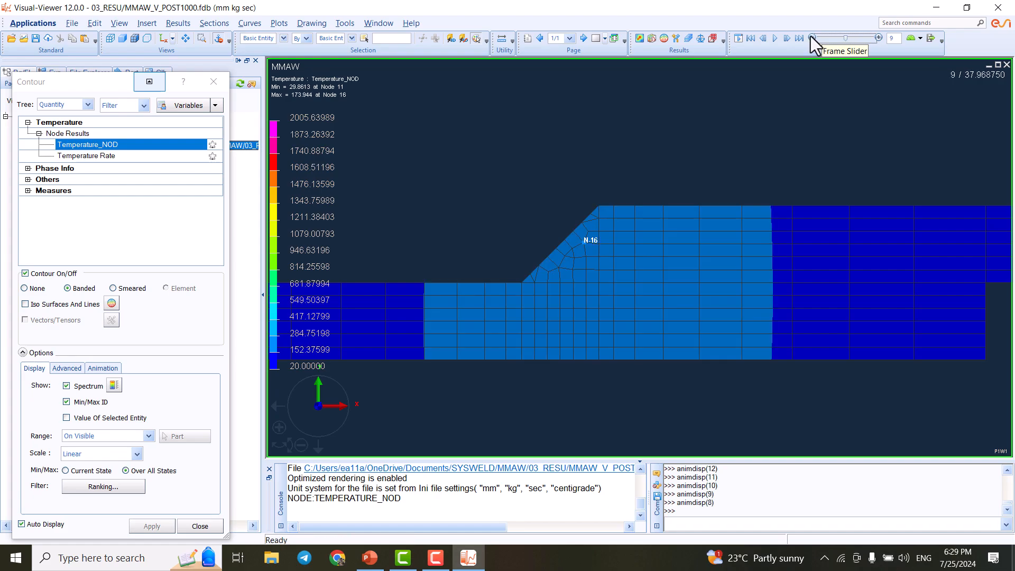
left_click(812, 37)
left_click(878, 37)
left_click(878, 37)
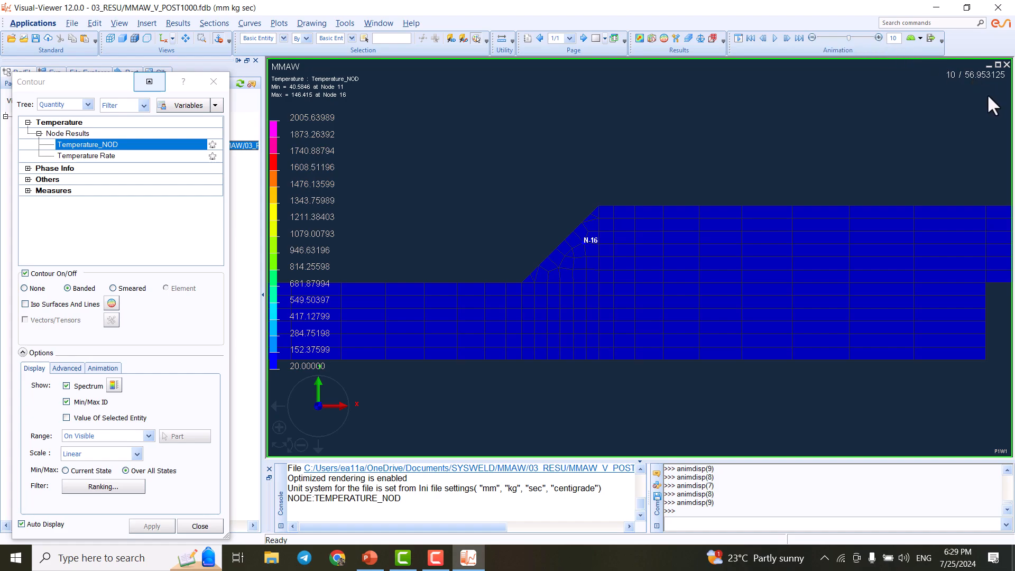
left_click(879, 37)
left_click(880, 38)
left_click(879, 38)
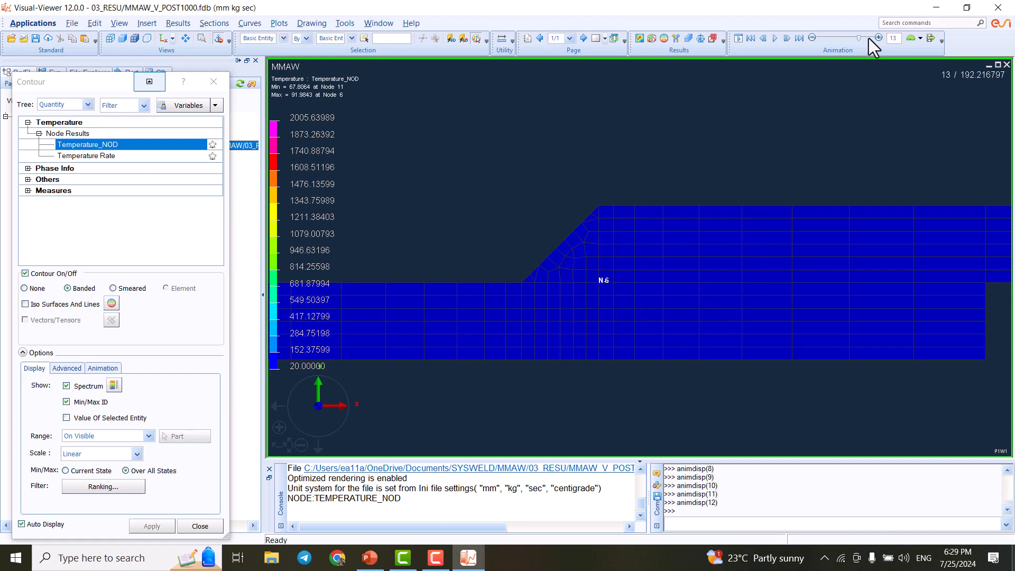
Return the animation to state 3 and close the contour settings.
left_click_drag(856, 38, 823, 38)
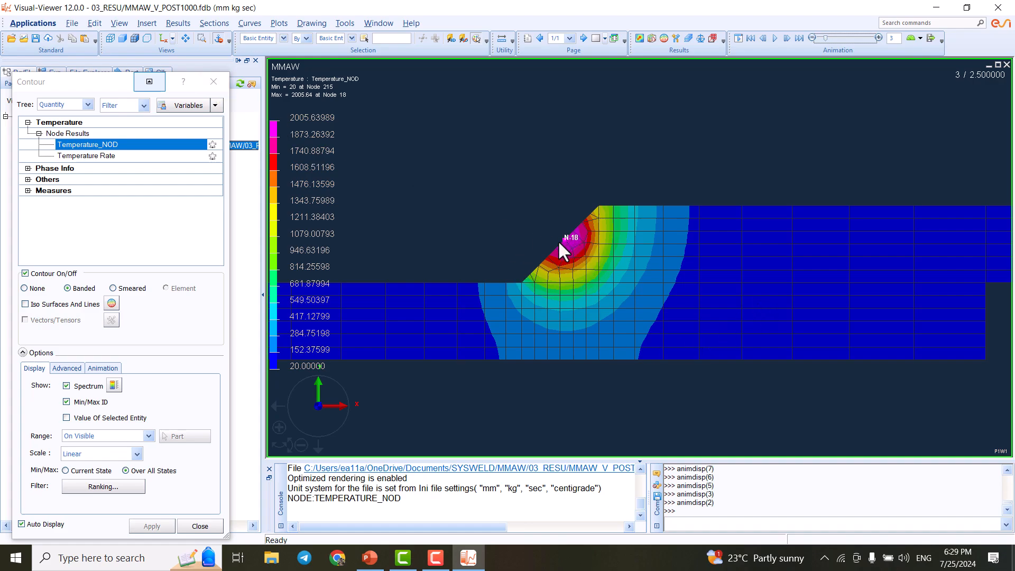
scroll(559, 244, "up", 2)
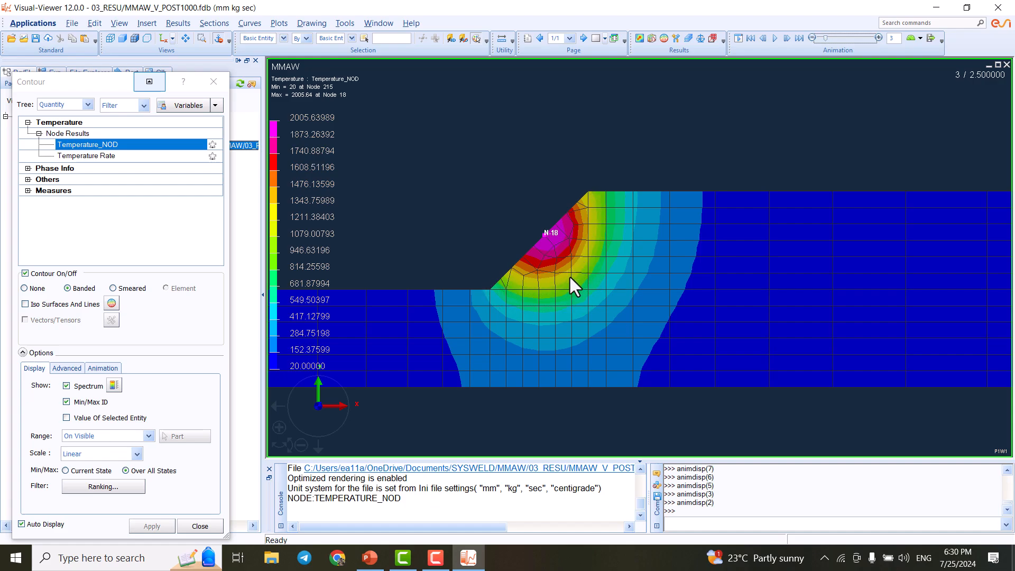
left_click(214, 83)
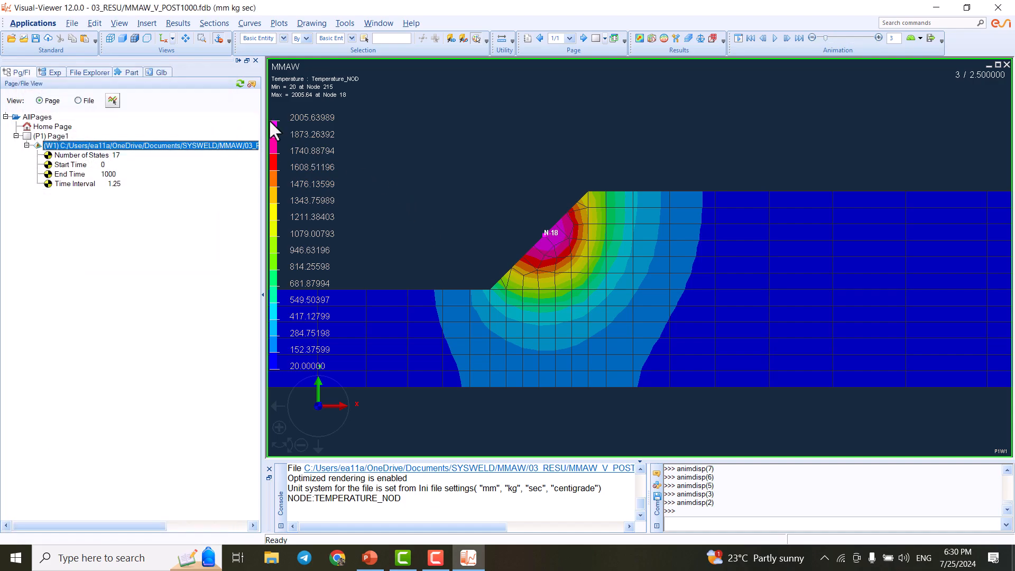
Set the maximum of the temperature color spectrum to 1400 and examine the molten zone in the weld.
double_click(274, 127)
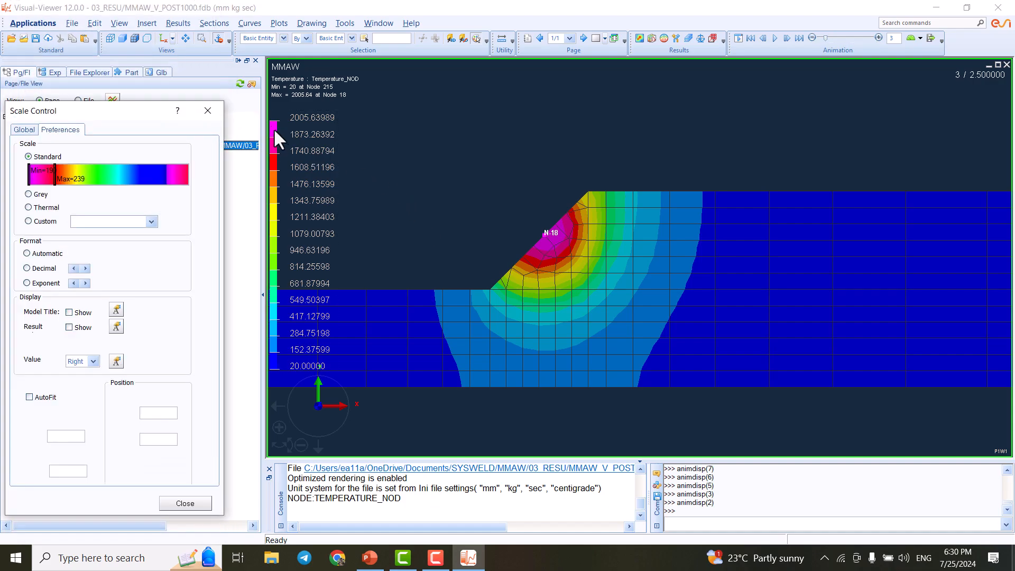
left_click_drag(106, 109, 126, 48)
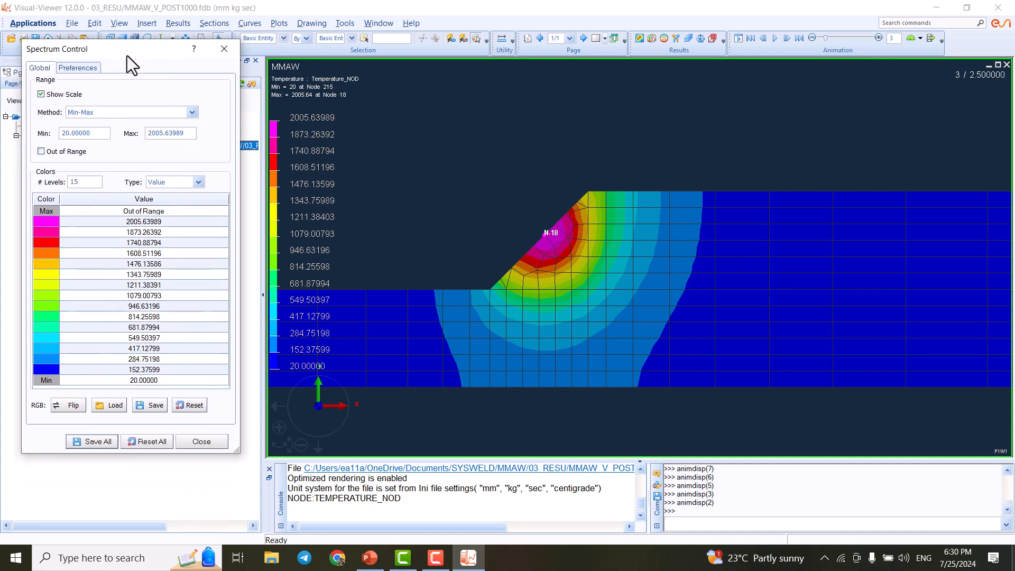
double_click(156, 133)
type("1400")
key("Return")
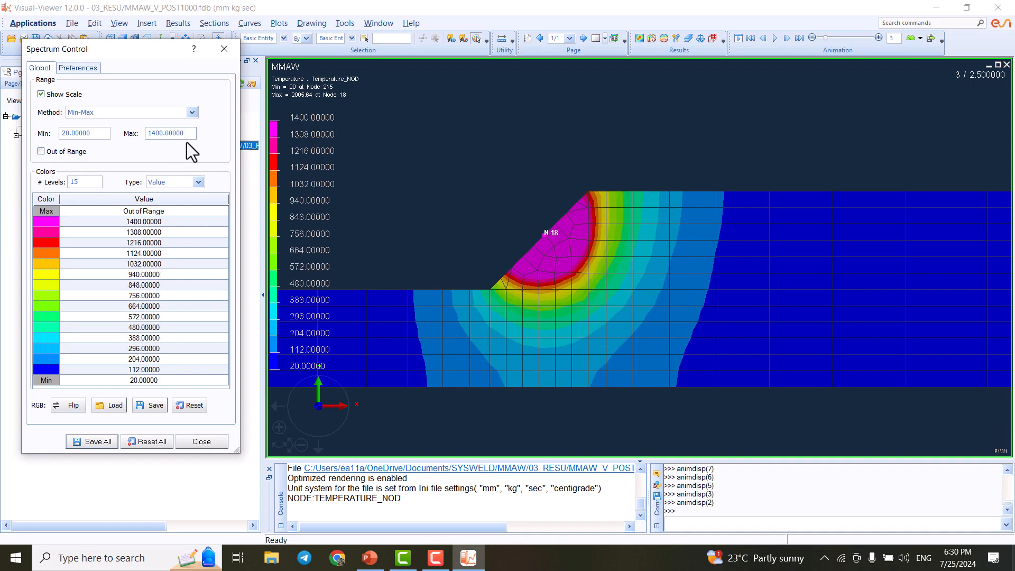
left_click(564, 261)
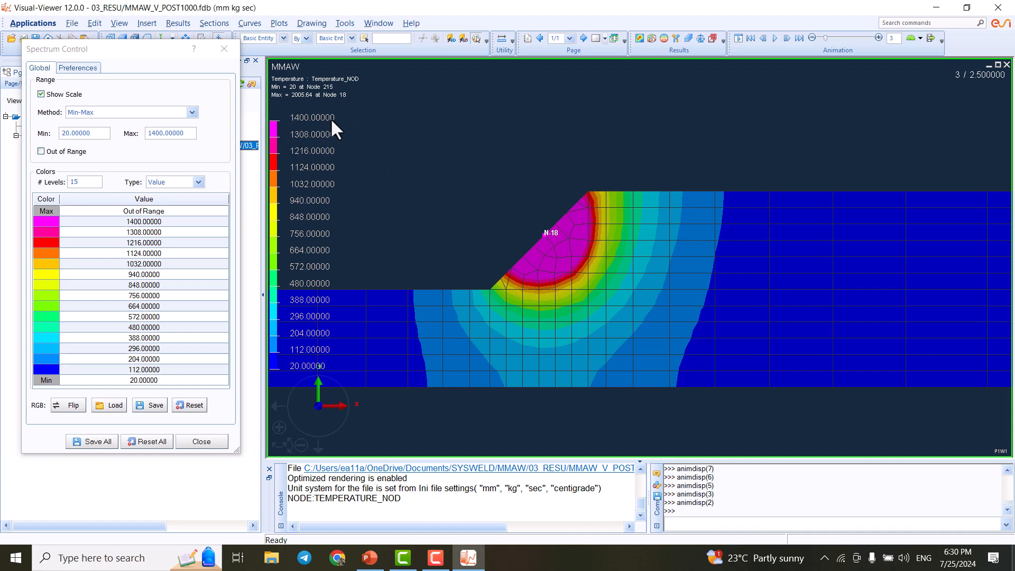
scroll(588, 265, "up", 5)
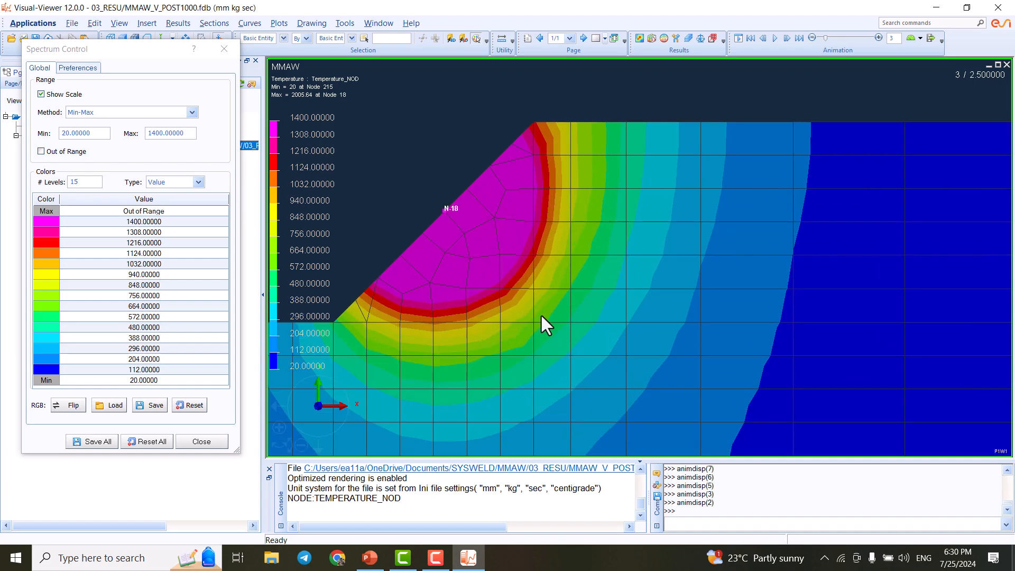
scroll(540, 313, "down", 1)
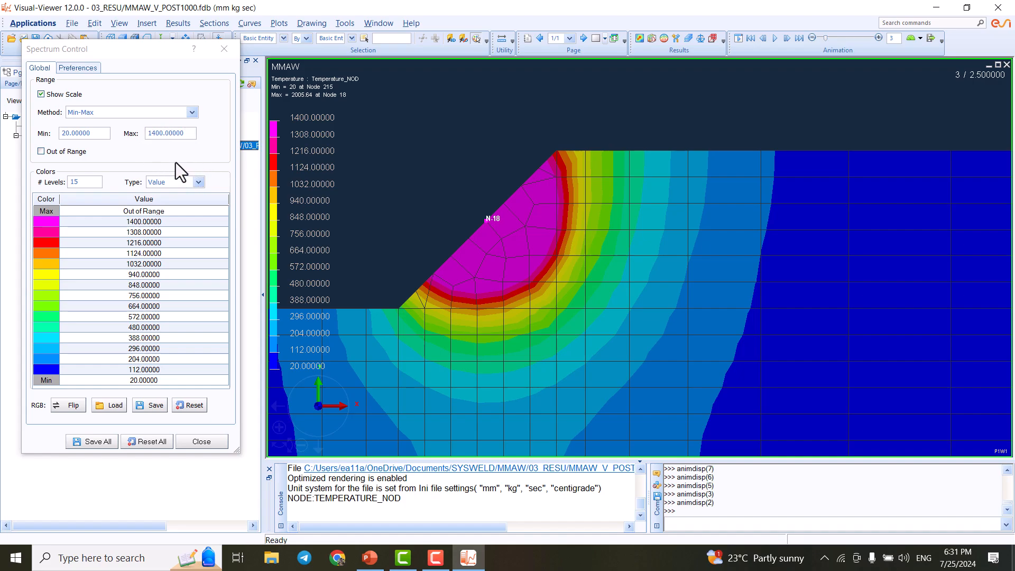
Try the Grey and Thermal color scales on the temperature contour and compare how they show the weld.
left_click(85, 68)
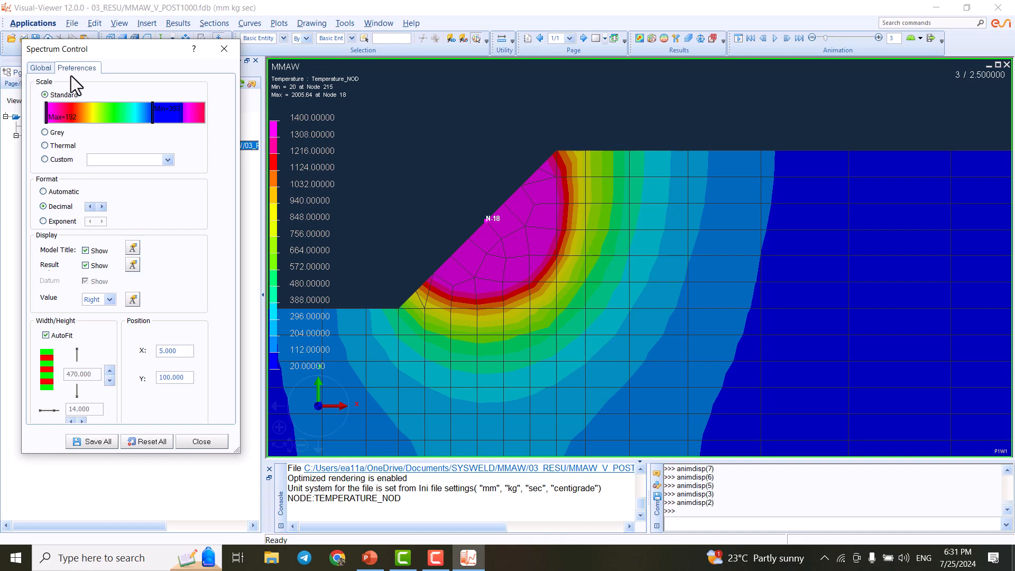
left_click(61, 131)
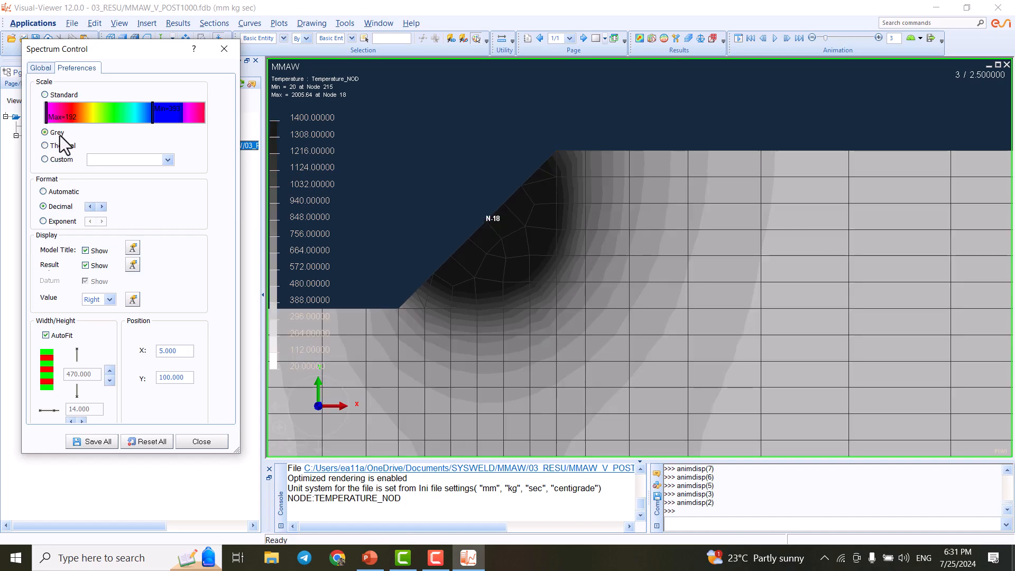
left_click(444, 218)
scroll(499, 251, "down", 2)
scroll(500, 252, "down", 3)
scroll(497, 248, "up", 2)
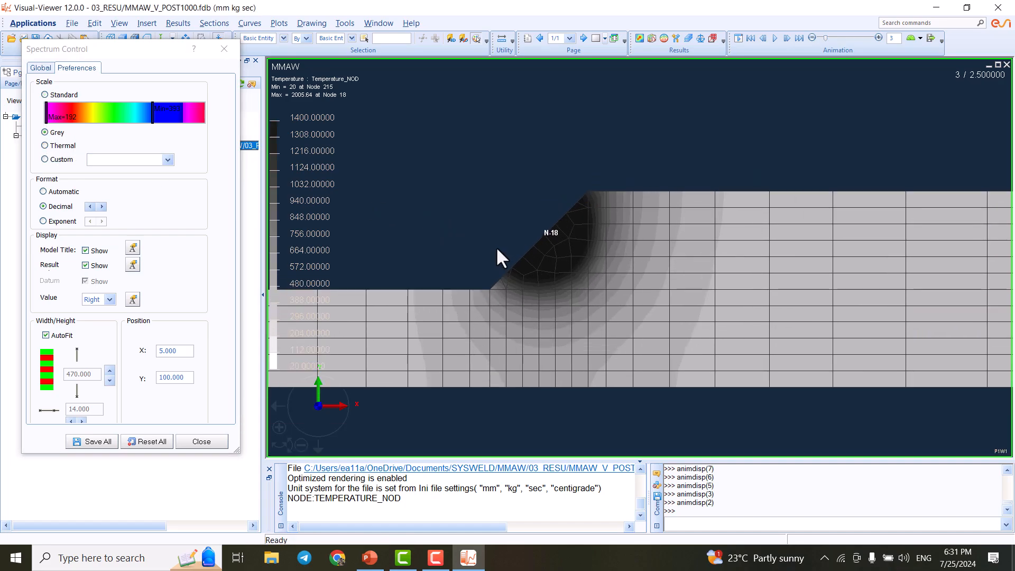
left_click(59, 144)
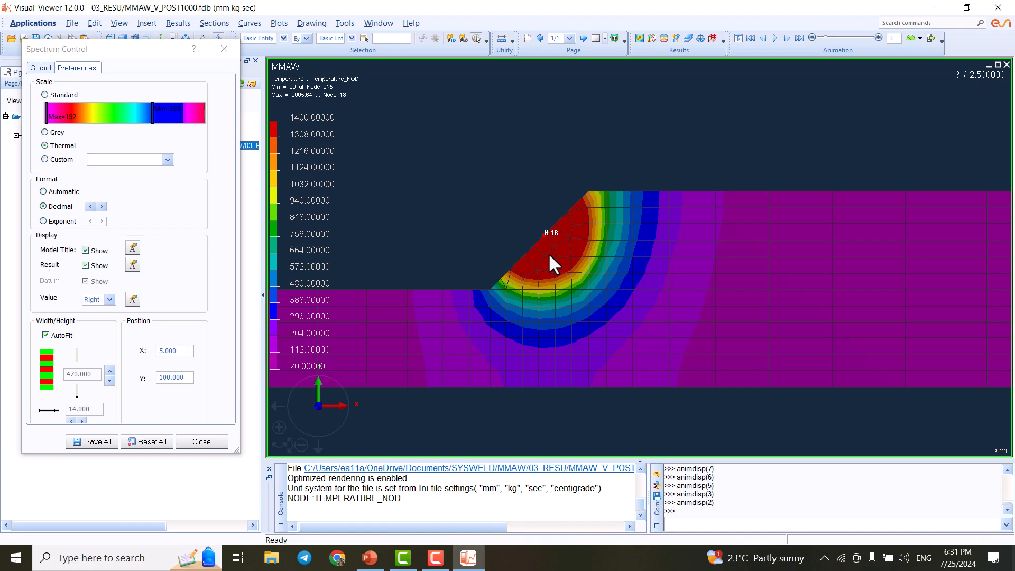
scroll(548, 252, "up", 2)
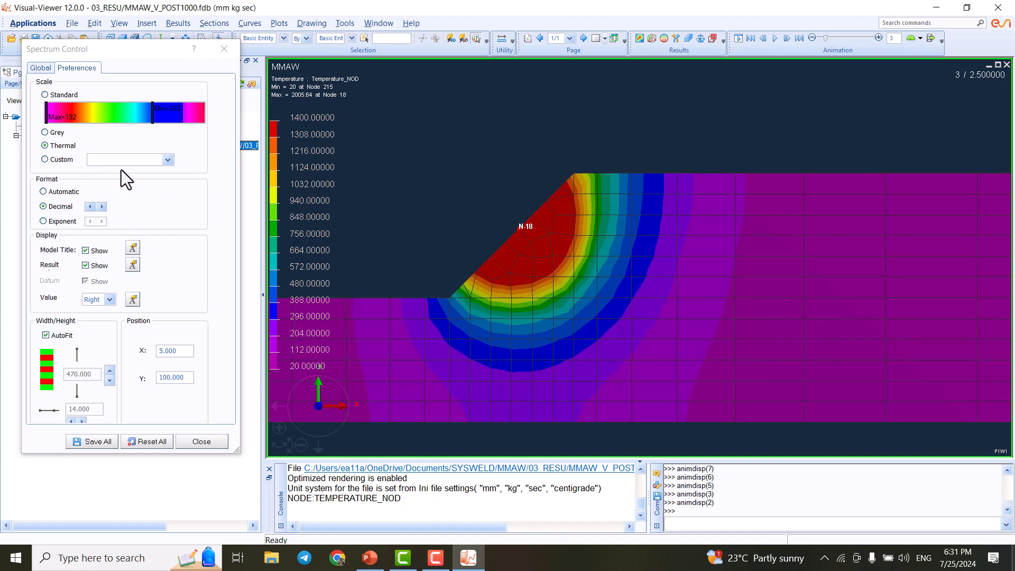
Try the custom color scales FLUID Mold Erosion Risk and FLUID Colored Flow on the temperature contour.
left_click(60, 160)
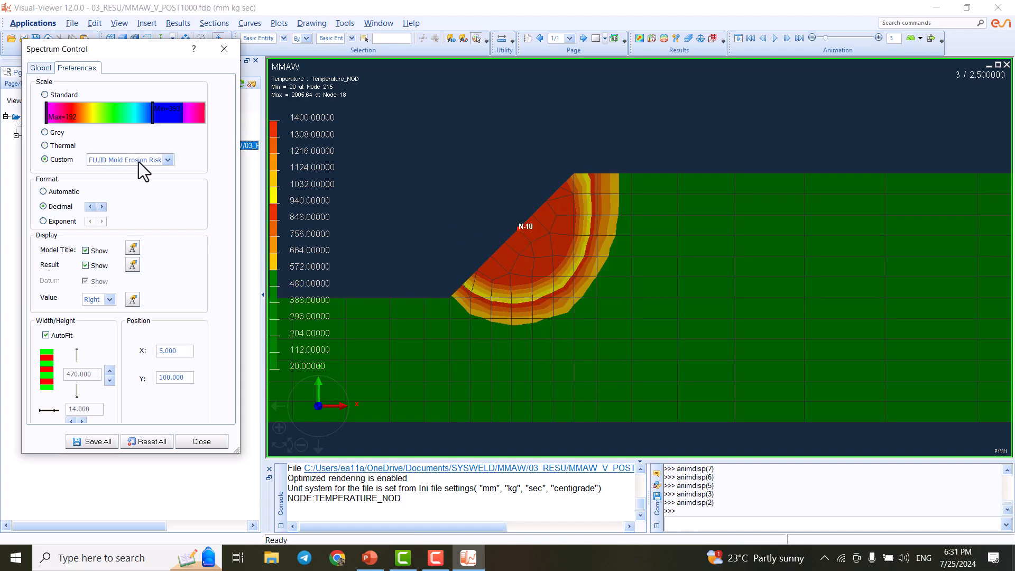
left_click(168, 160)
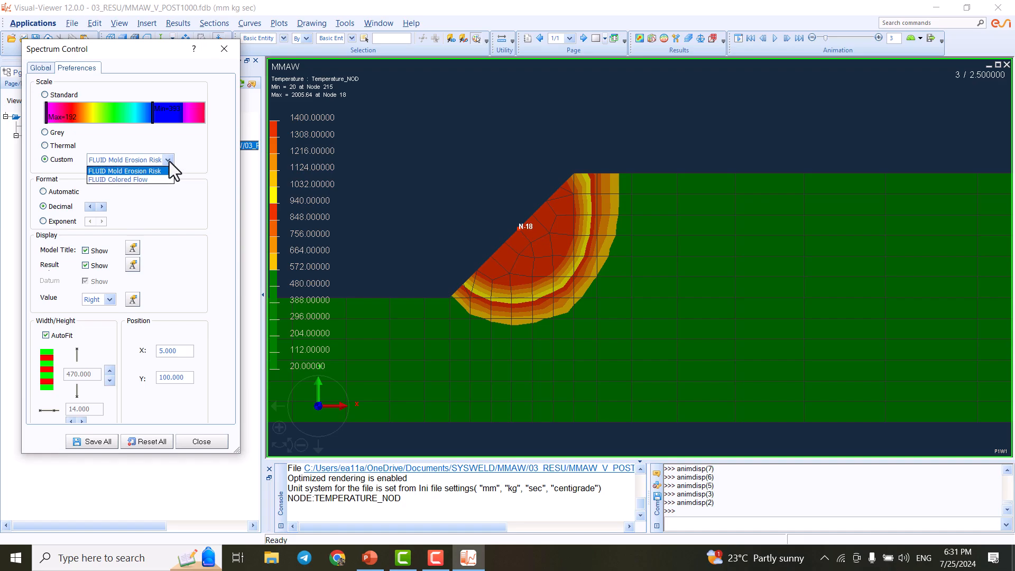
left_click(144, 180)
scroll(579, 278, "down", 3)
scroll(570, 274, "up", 4)
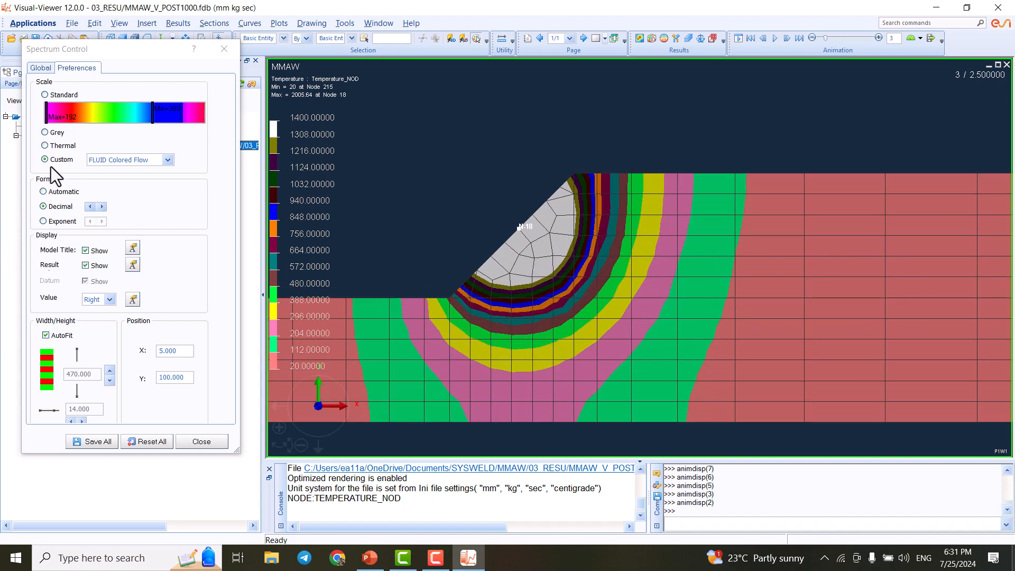
Reapply the Thermal scale, look at the color choices for the 1400 level without changing it, and reset the spectrum colors.
left_click(59, 147)
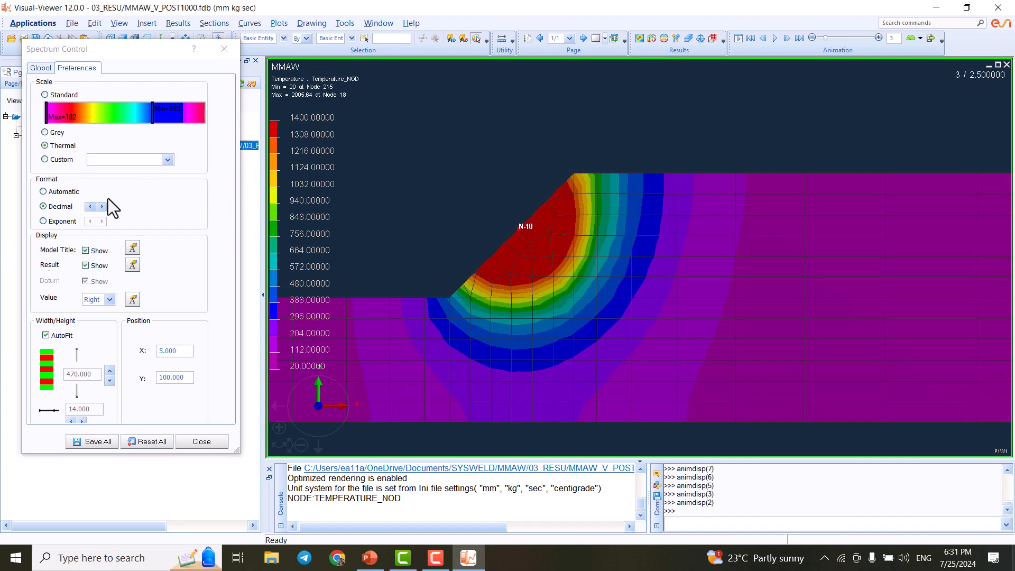
left_click(39, 68)
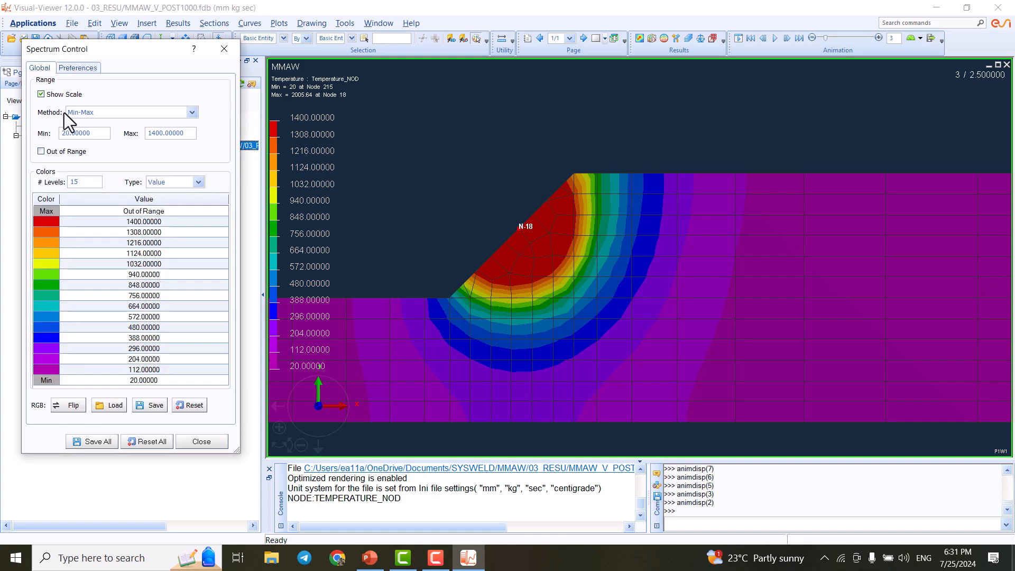
double_click(40, 221)
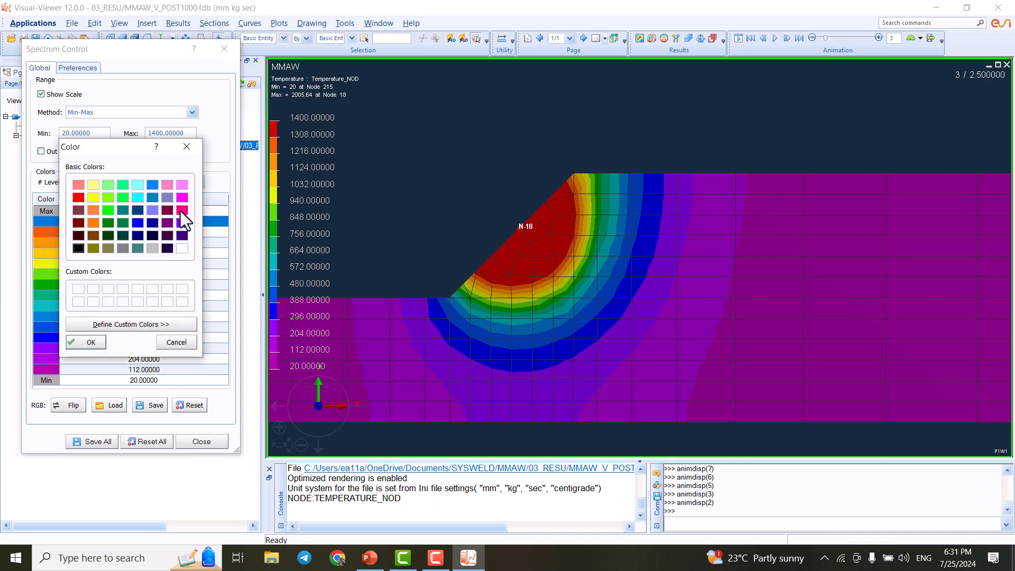
left_click(177, 342)
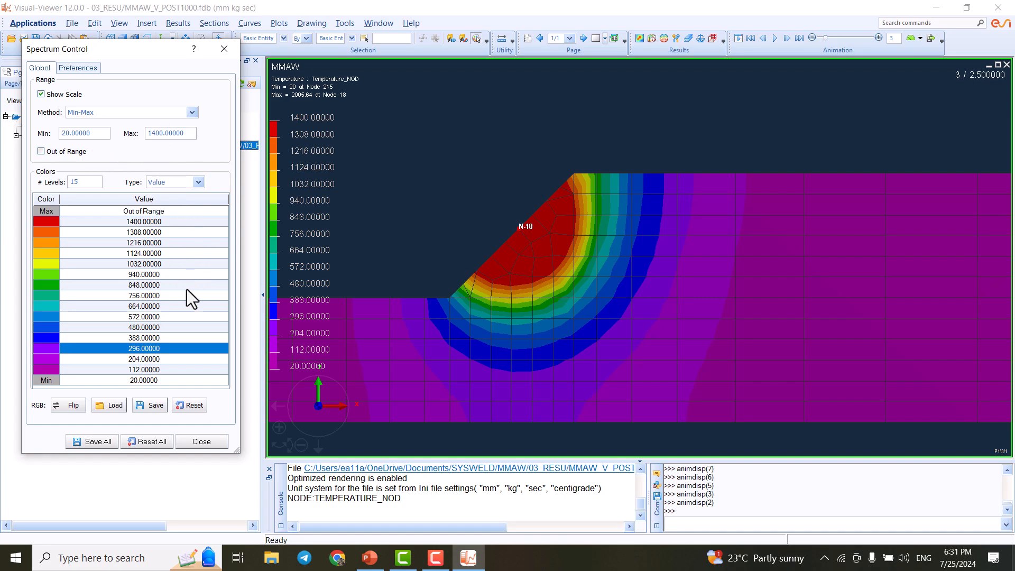
left_click(190, 405)
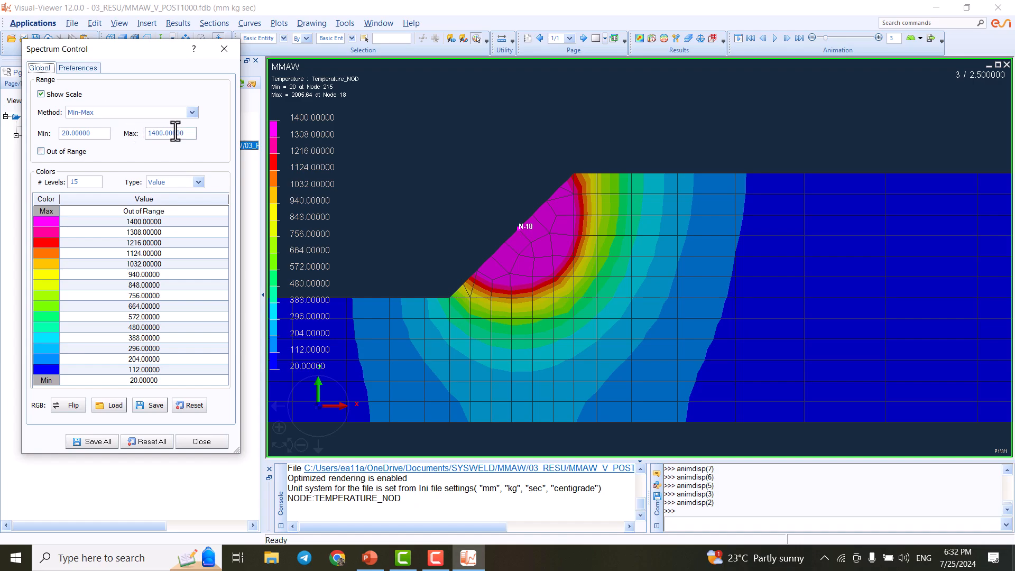
Turn the out-of-range color on to examine the weld zone above 1400, and turn it off again.
left_click(69, 96)
left_click(74, 103)
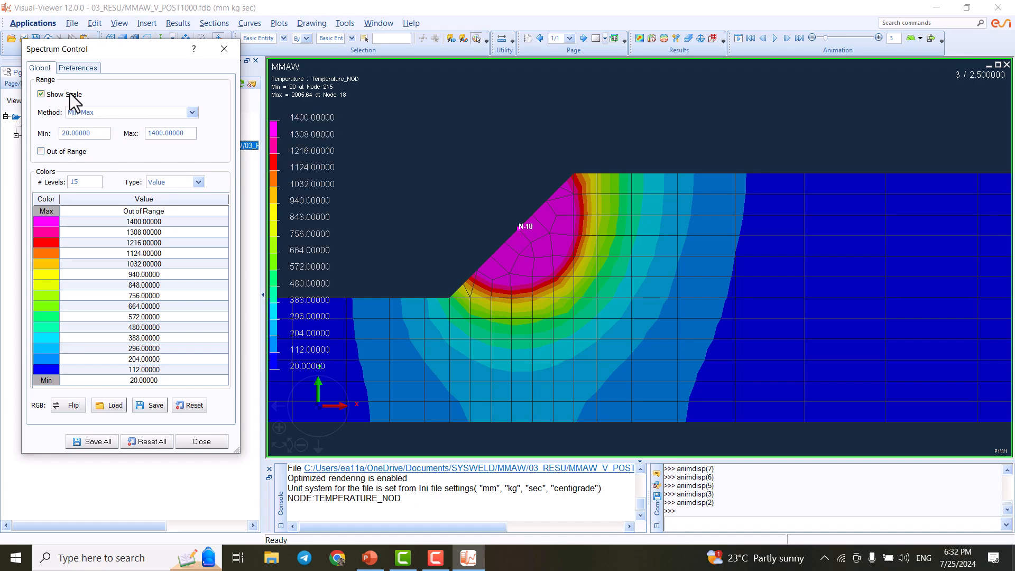
left_click(68, 152)
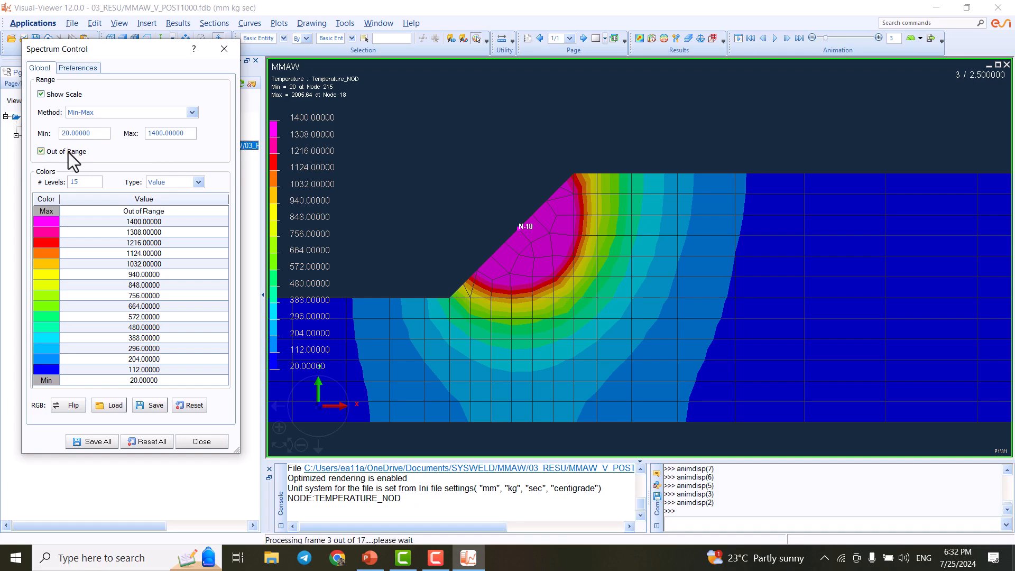
left_click(502, 252)
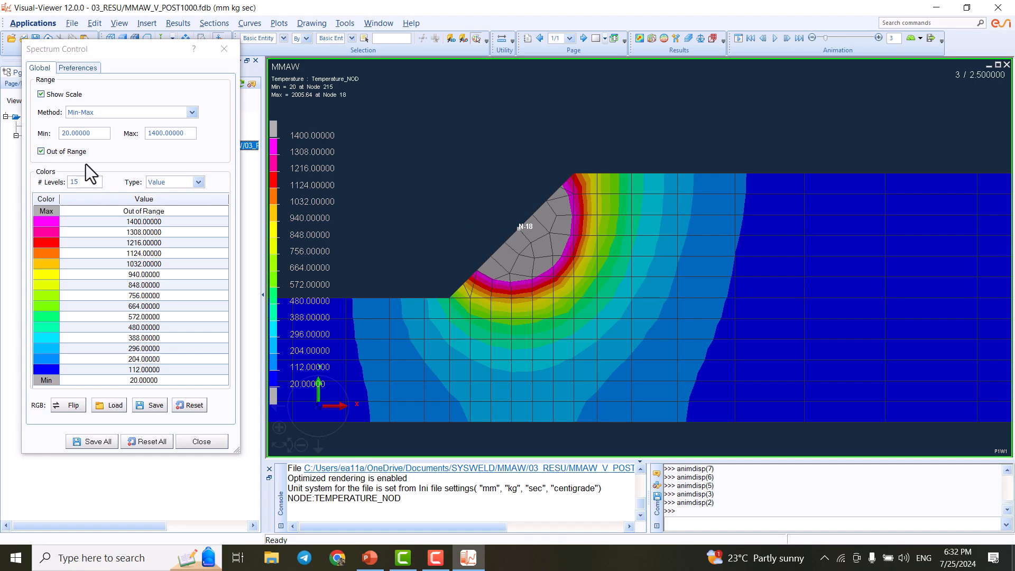
left_click(50, 150)
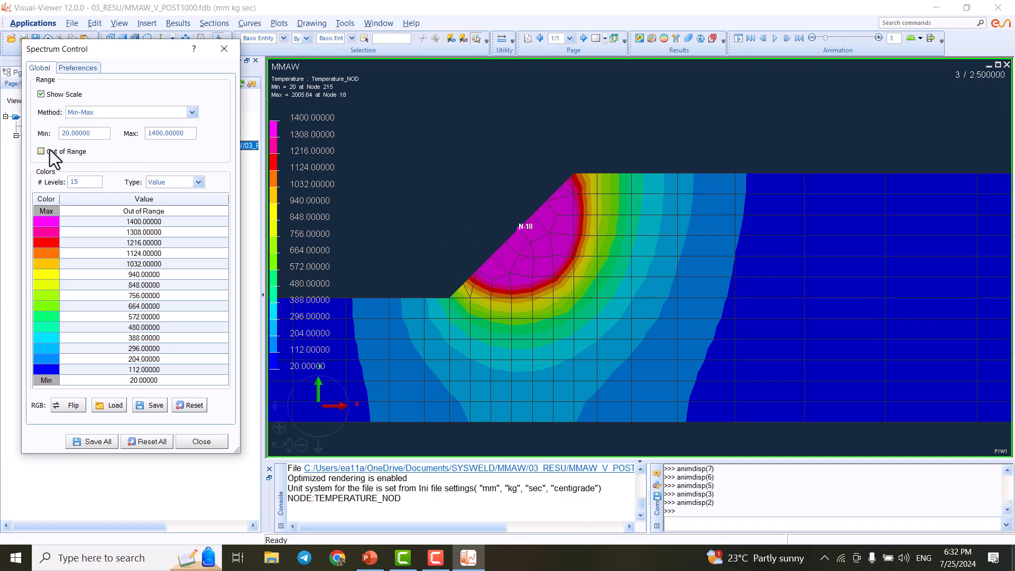
Reset all spectrum settings to their defaults and close the spectrum settings.
left_click(151, 443)
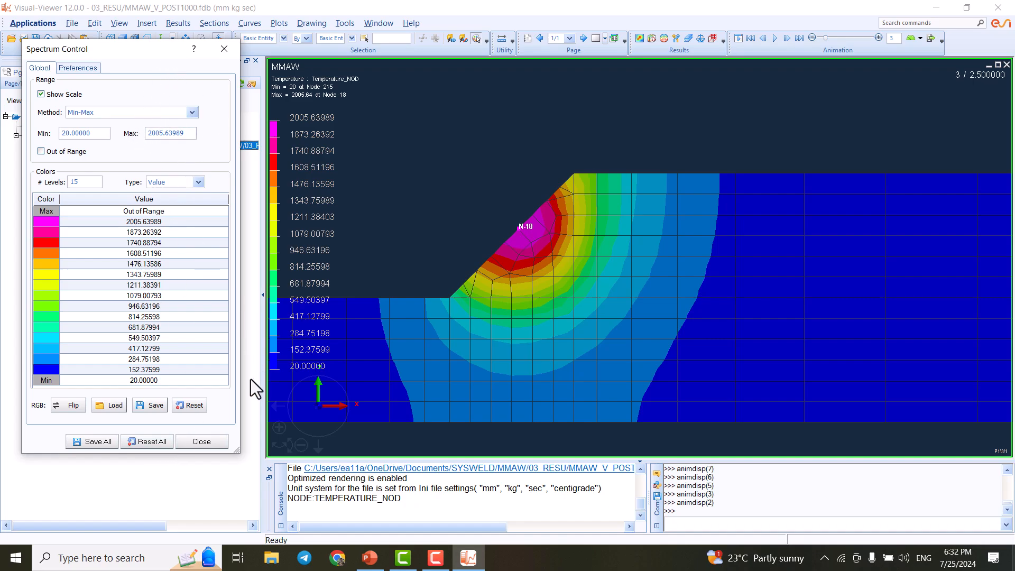
left_click(202, 441)
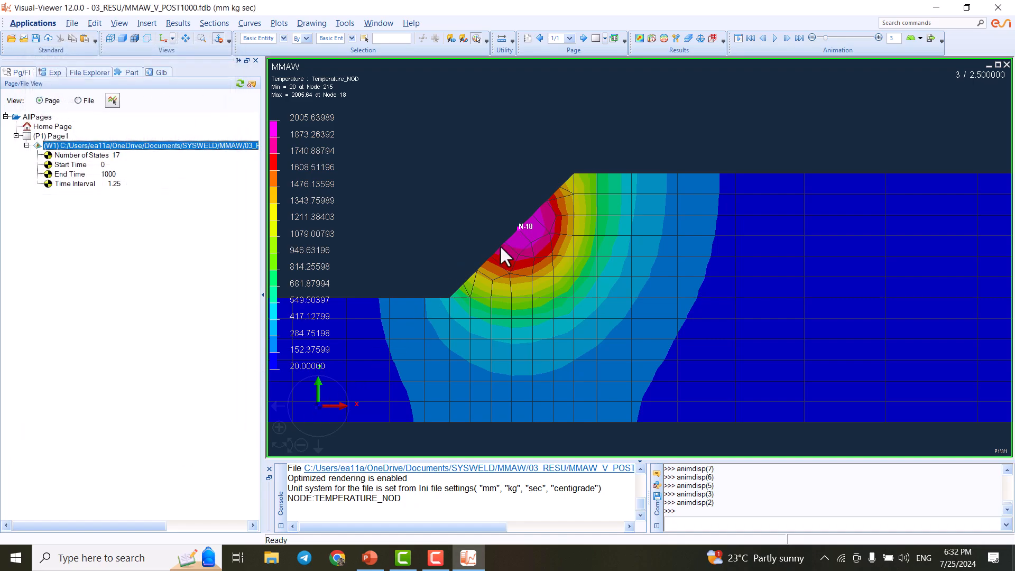
scroll(506, 249, "down", 2)
scroll(518, 246, "up", 3)
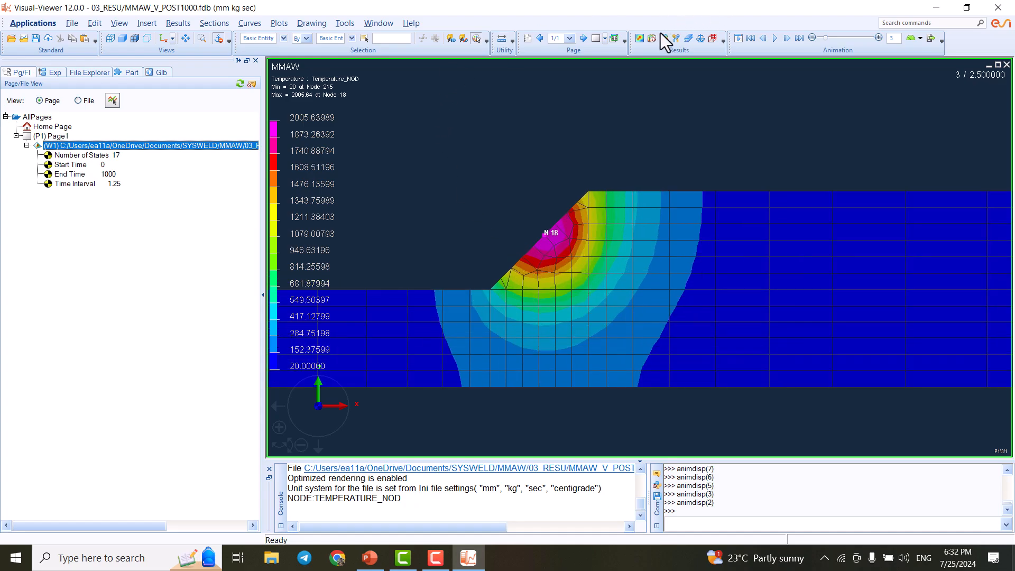
Display the element contour of Phase Proportions 1 and return the results to state 1.
left_click(640, 38)
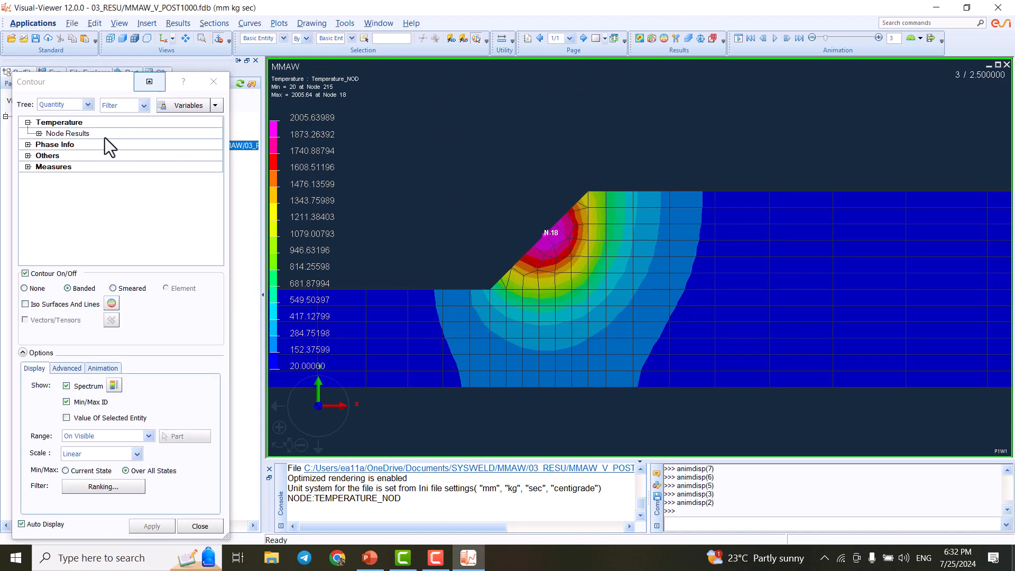
left_click(28, 145)
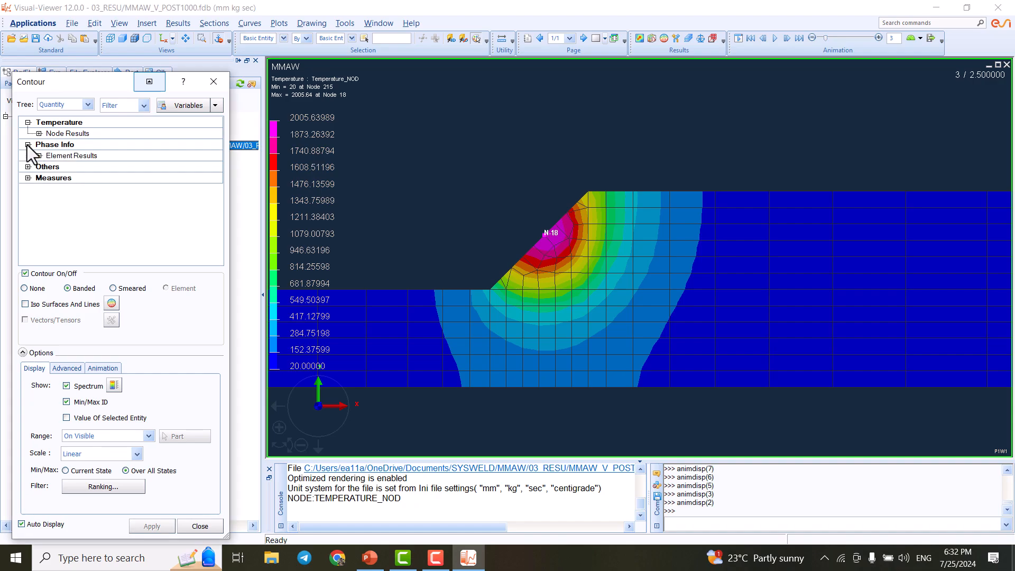
double_click(68, 157)
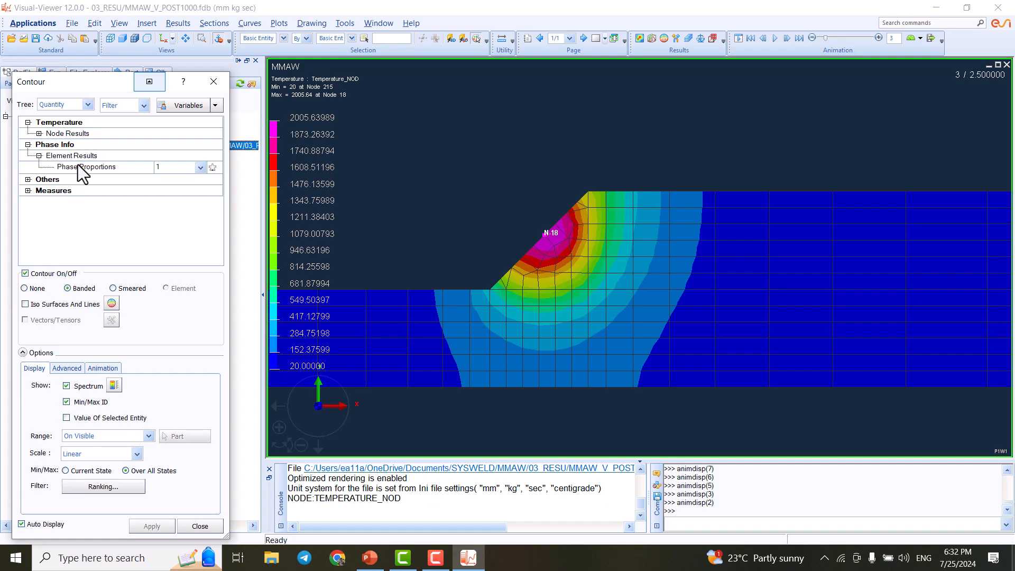
double_click(101, 167)
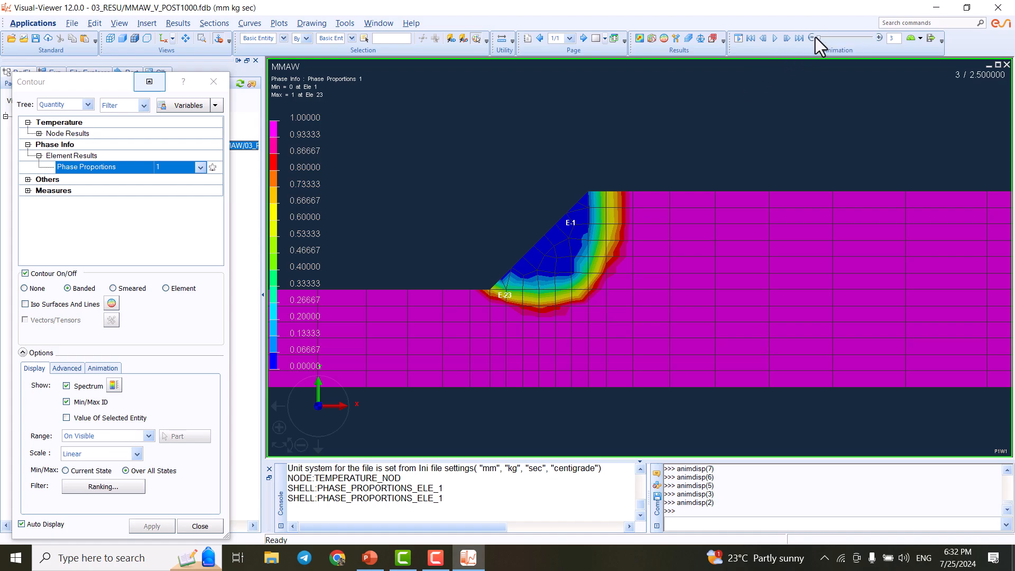
left_click_drag(816, 37, 812, 39)
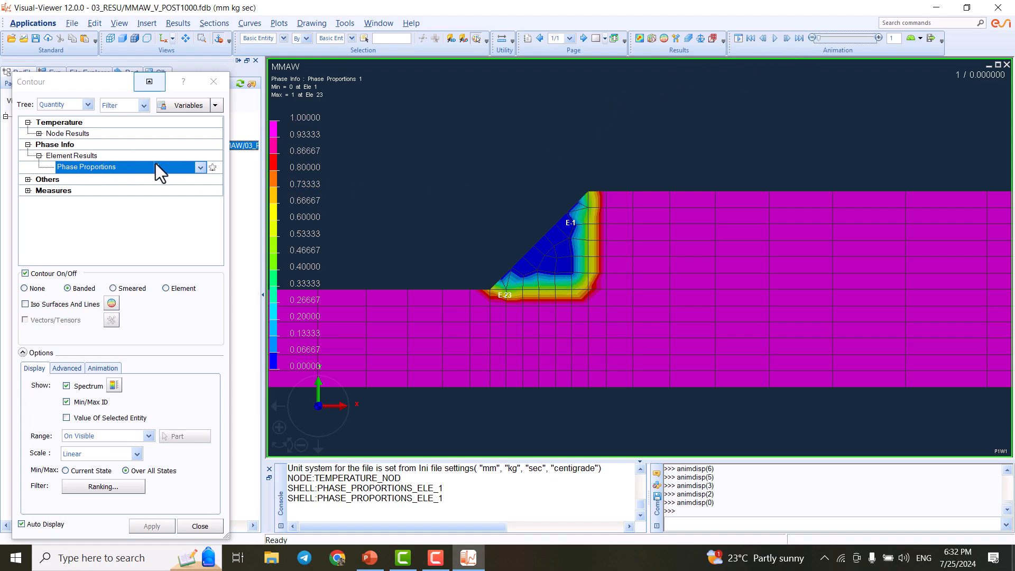
scroll(614, 236, "down", 3)
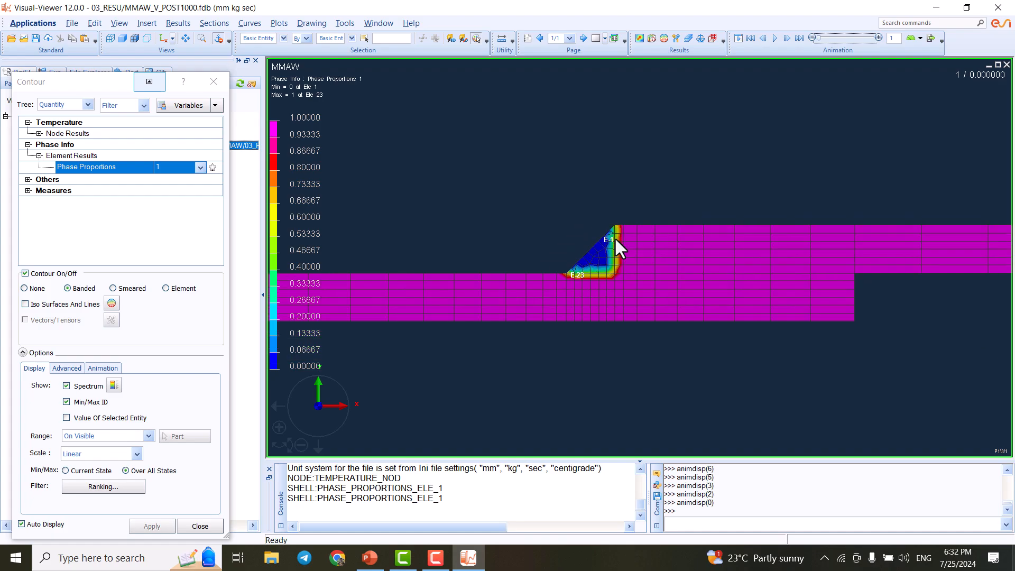
scroll(624, 265, "down", 2)
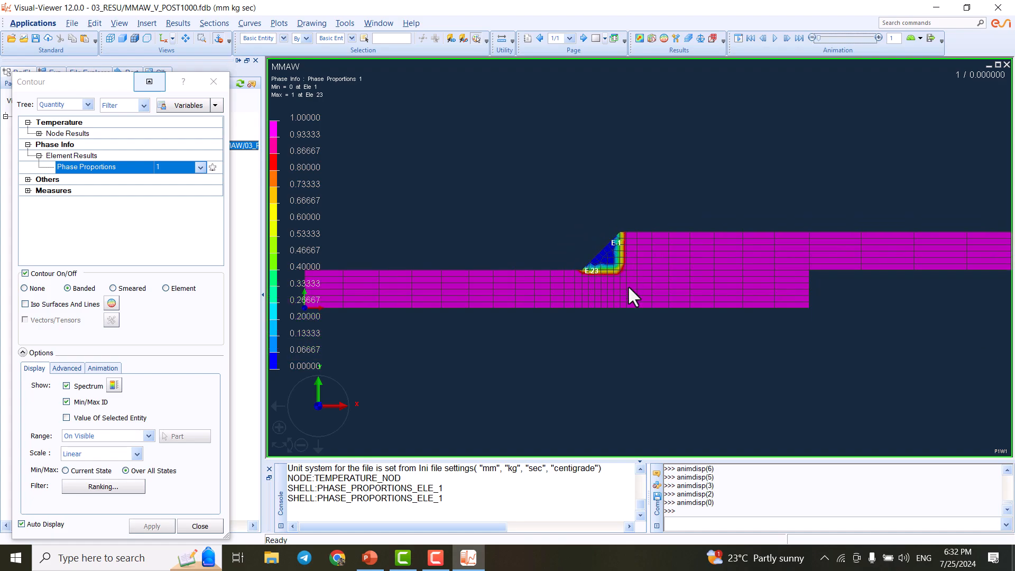
Check the phase numbering on the PowerPoint slide and examine the phase 1 distribution across the plates and weld at state 1.
left_click(369, 557)
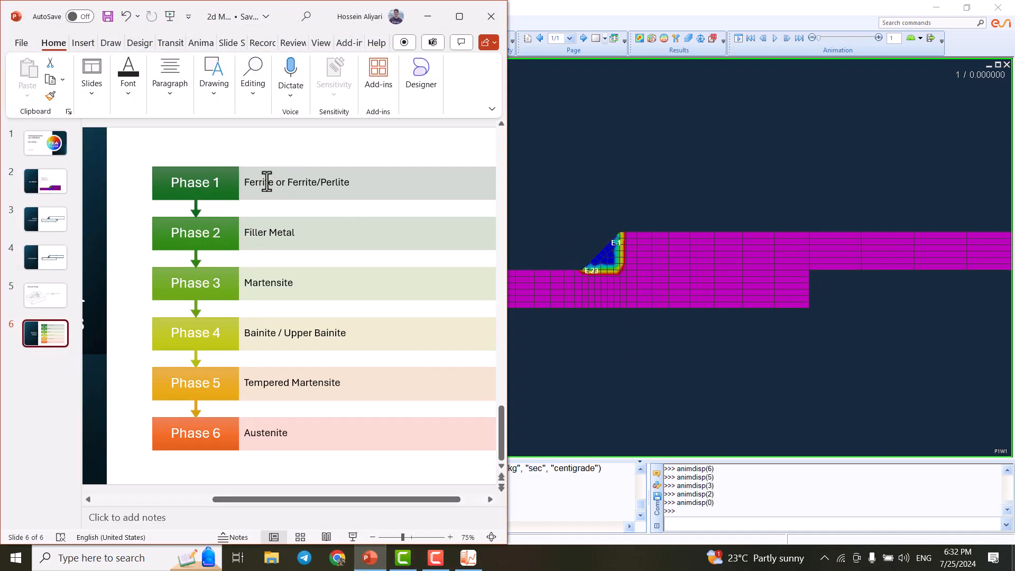
left_click(670, 138)
scroll(578, 265, "up", 3)
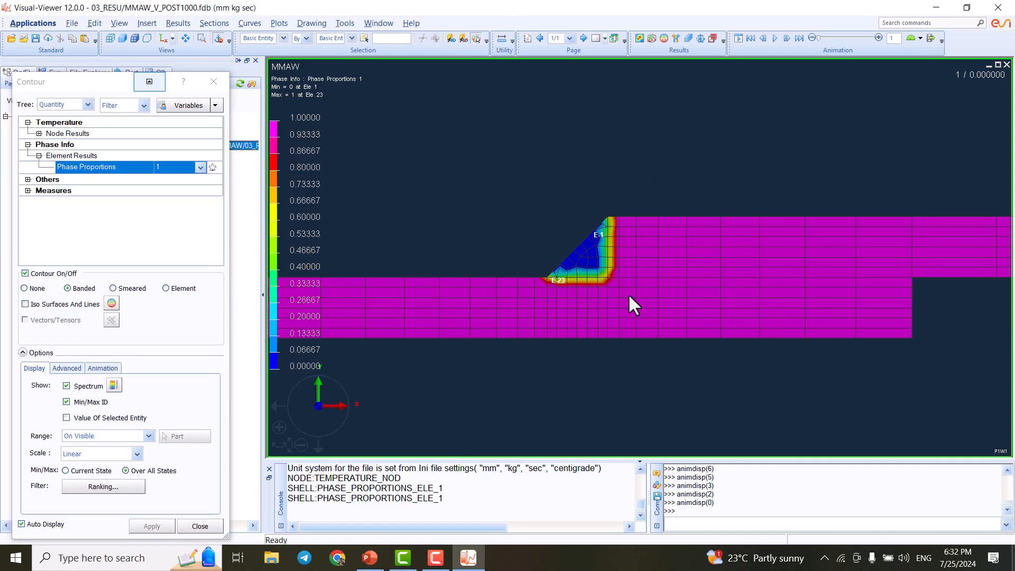
scroll(414, 304, "down", 1)
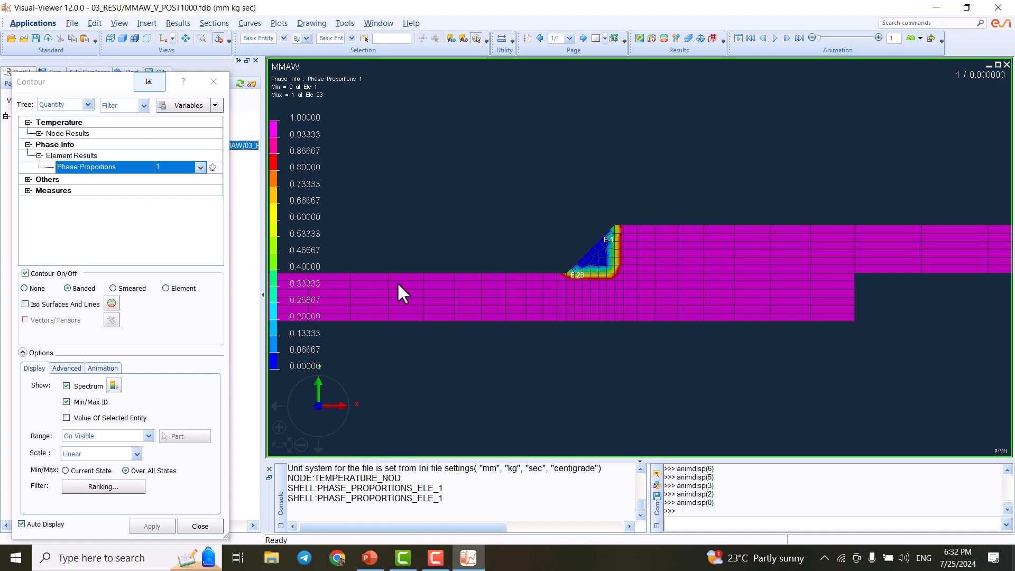
scroll(383, 292, "down", 1)
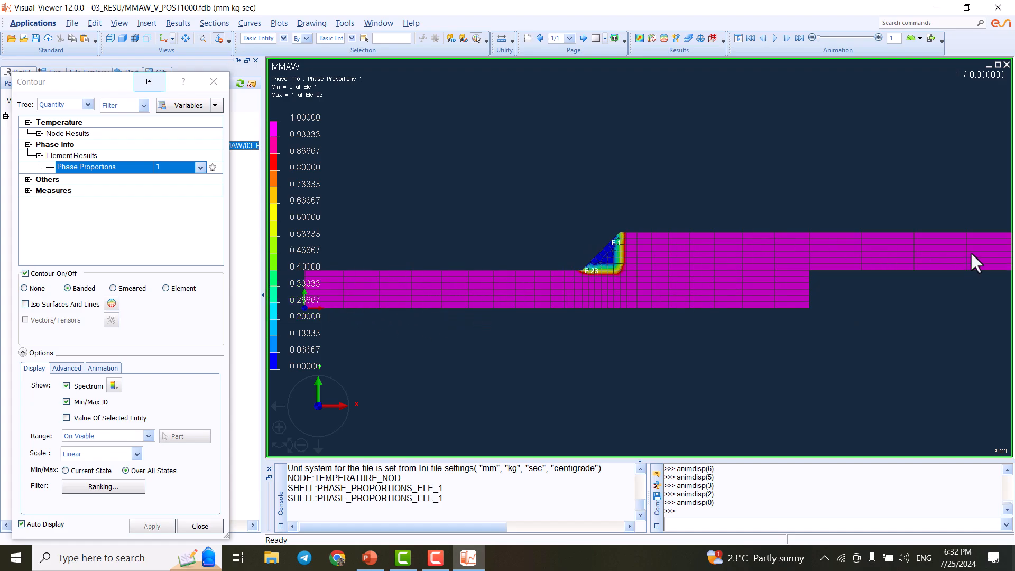
scroll(946, 257, "down", 1)
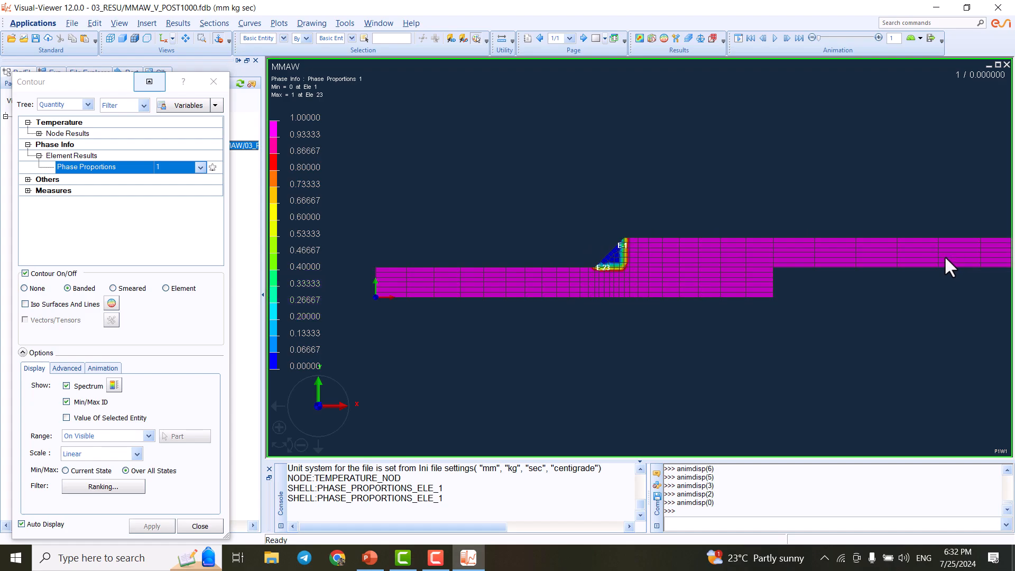
scroll(945, 257, "up", 2)
Step the phase 1 results forward to state 17 and examine the proportions around the weld.
left_click(877, 37)
left_click(879, 37)
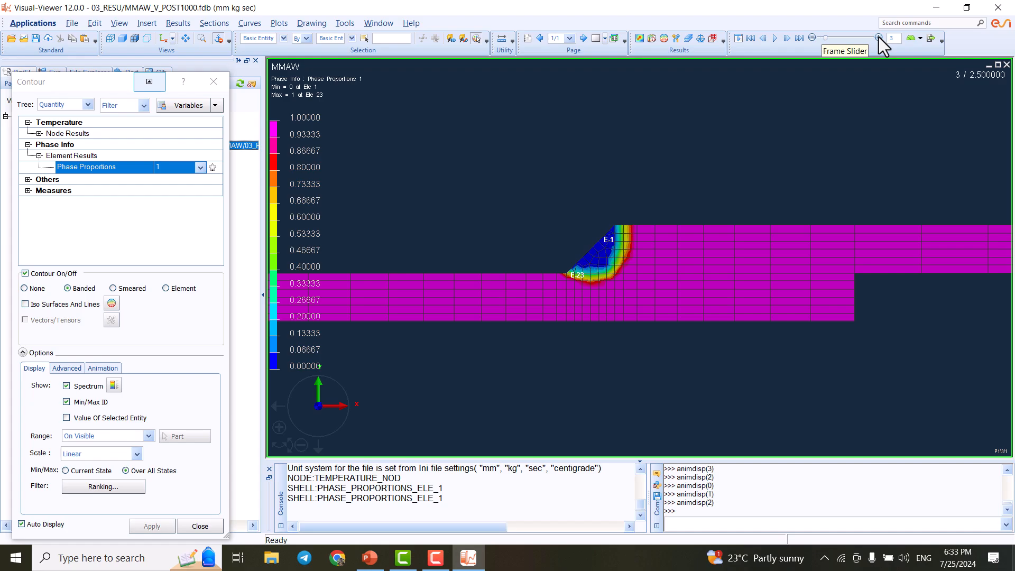
left_click(878, 37)
left_click(878, 37)
left_click(879, 37)
left_click(878, 37)
left_click_drag(842, 38, 875, 37)
scroll(620, 268, "up", 5)
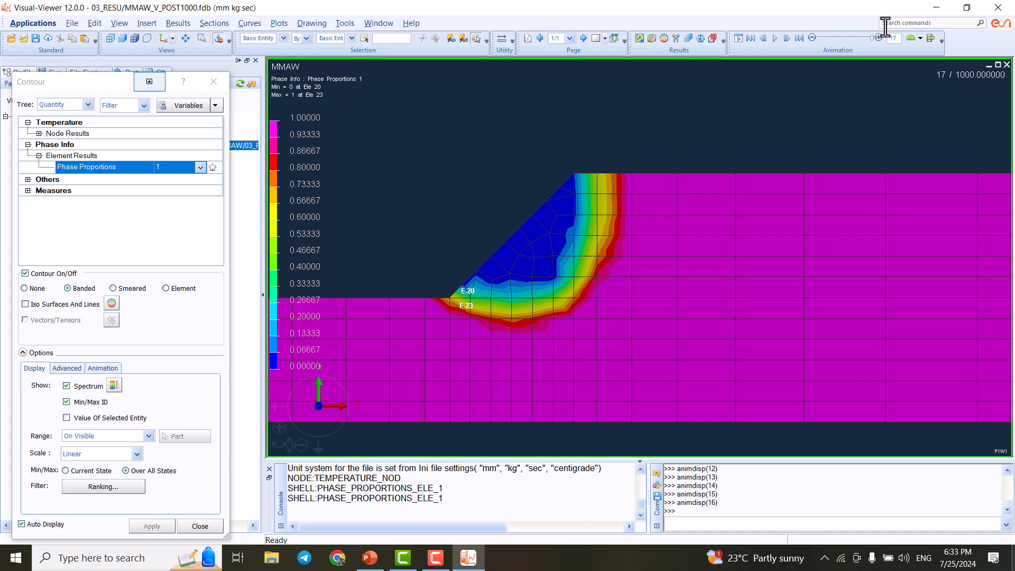
Return the phase 1 results to the first state and advance to state 2.
left_click_drag(870, 40, 804, 39)
left_click(786, 38)
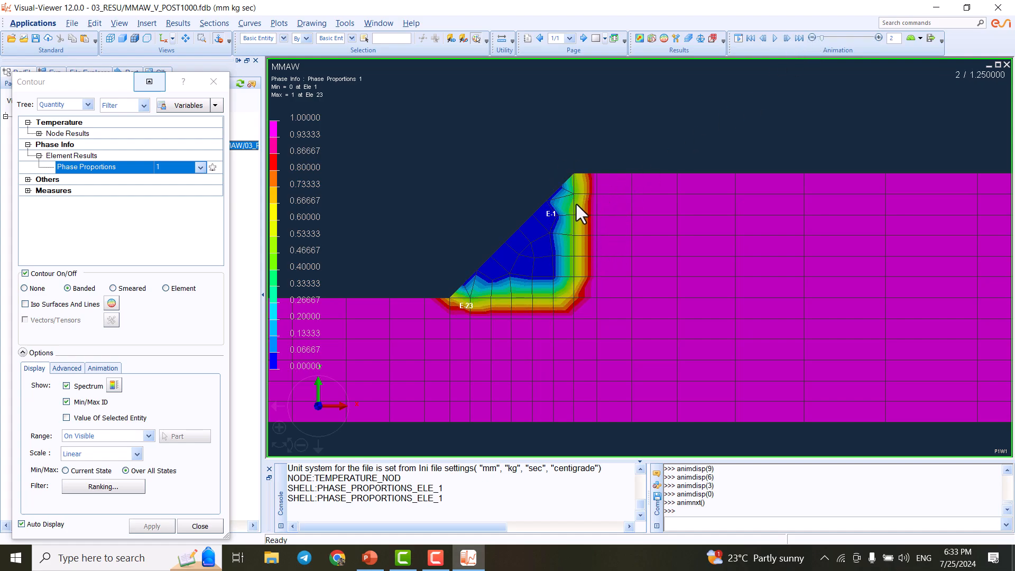
Return the results to state 1 and display the element contour of Phase Proportions 2.
left_click_drag(823, 37, 816, 38)
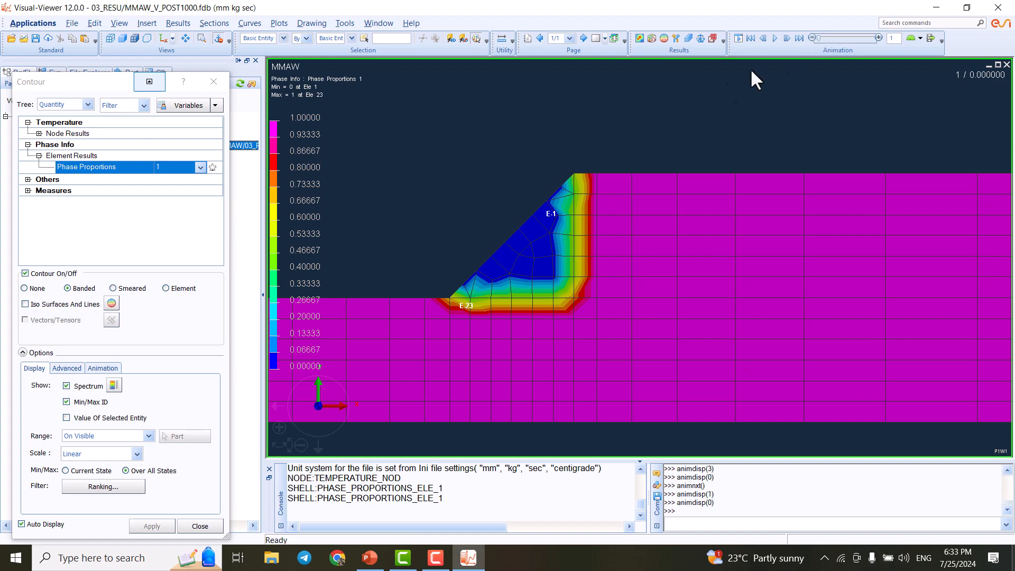
left_click(201, 168)
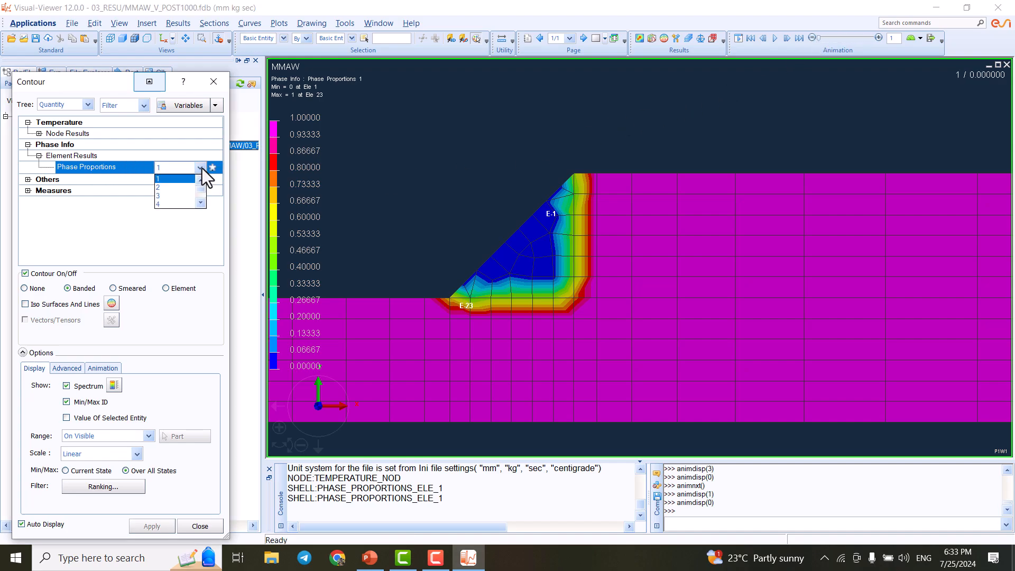
left_click(169, 187)
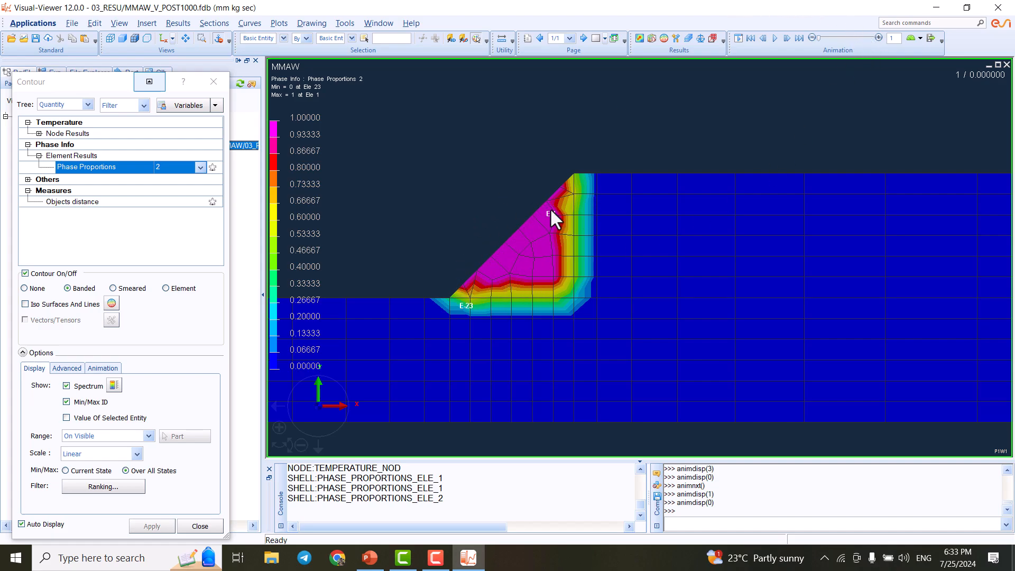
Step the phase 2 results forward from the first state to state 17.
left_click(877, 38)
left_click(877, 38)
left_click(877, 38)
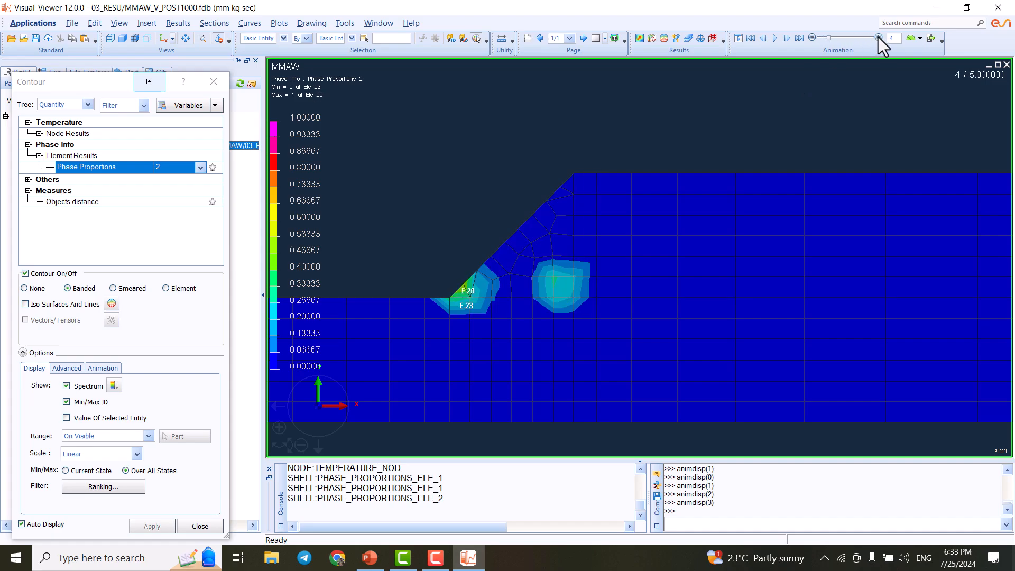
left_click(878, 37)
left_click(878, 37)
left_click(879, 37)
left_click(878, 37)
left_click(879, 37)
left_click_drag(845, 38, 870, 37)
Examine the phase 2 distribution at the weld toe and inside the plate near the weld at state 17.
scroll(462, 286, "up", 2)
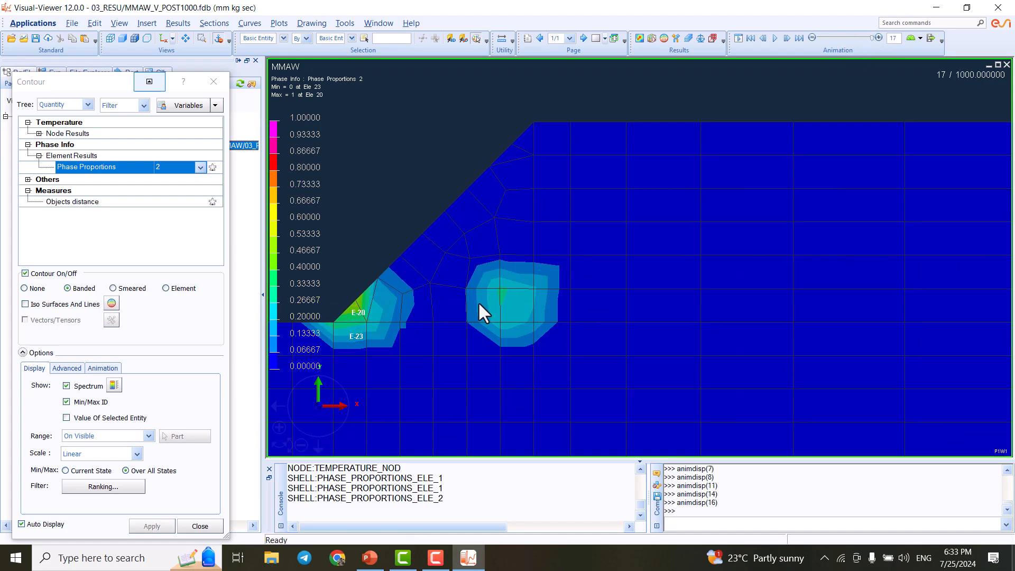
scroll(544, 341, "down", 1)
middle_click_drag(510, 319, 548, 365)
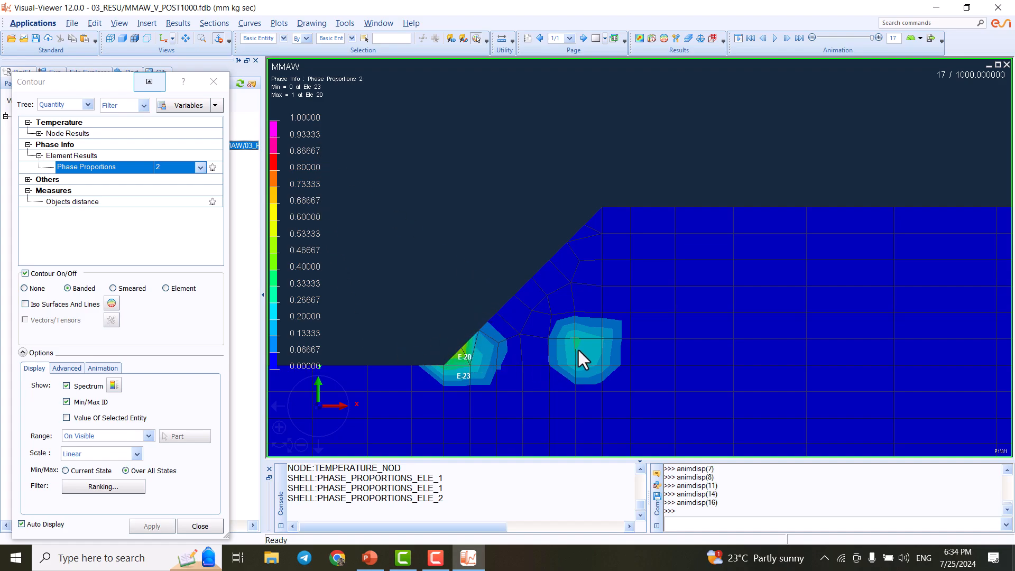
scroll(474, 238, "down", 1)
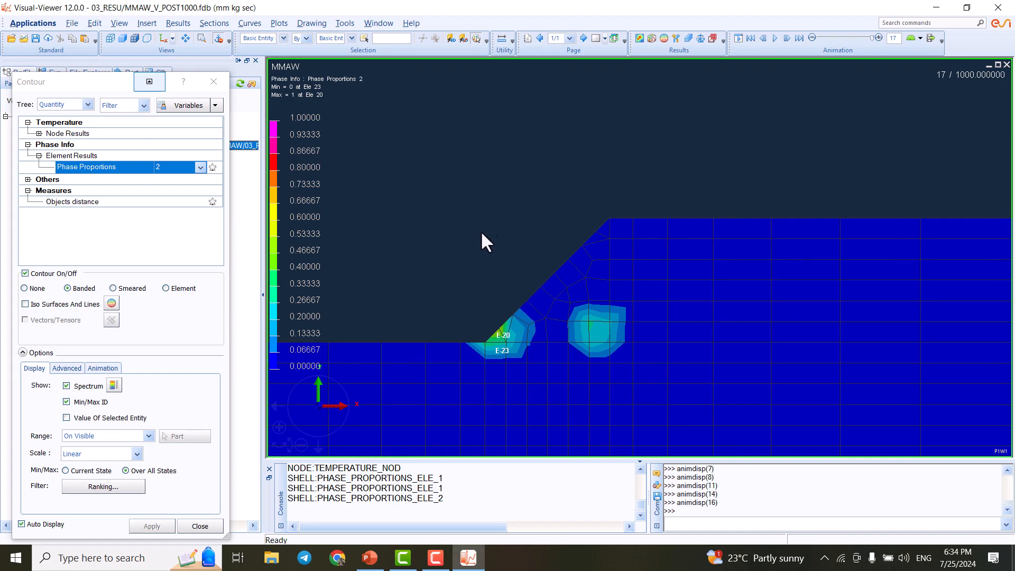
middle_click_drag(547, 303, 494, 246)
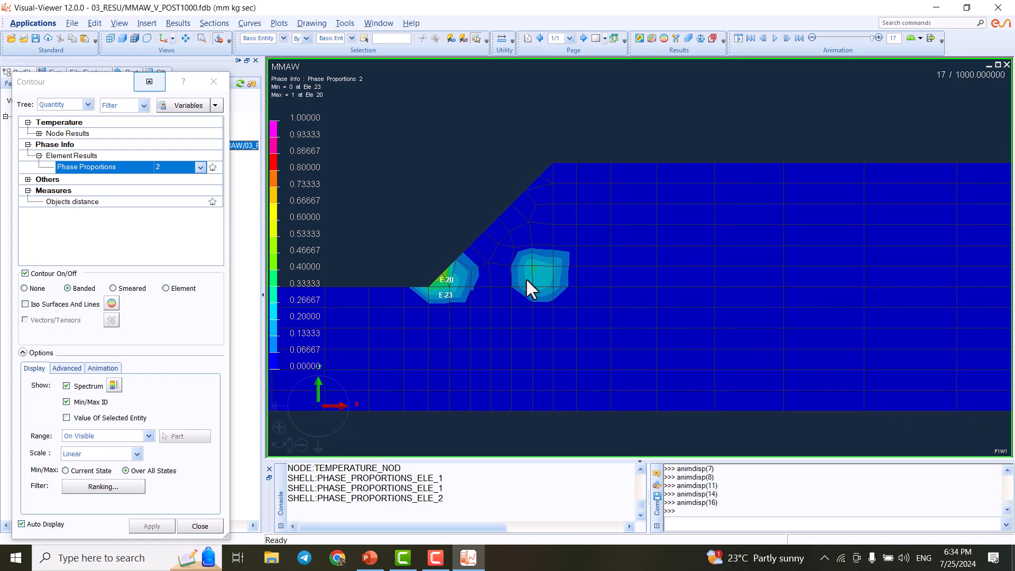
scroll(526, 279, "up", 1)
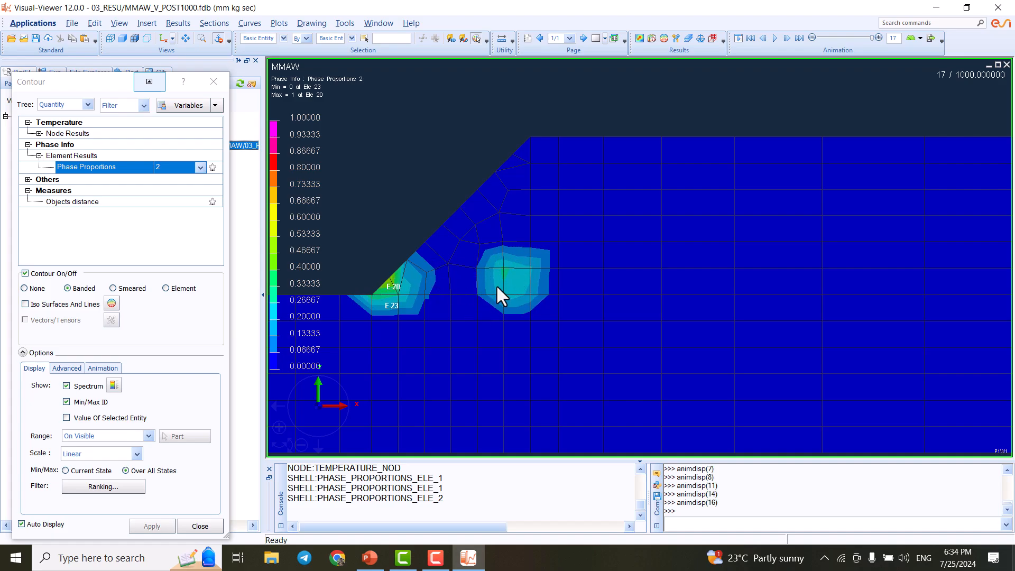
scroll(515, 289, "down", 2)
middle_click_drag(545, 297, 550, 327)
scroll(514, 311, "down", 2)
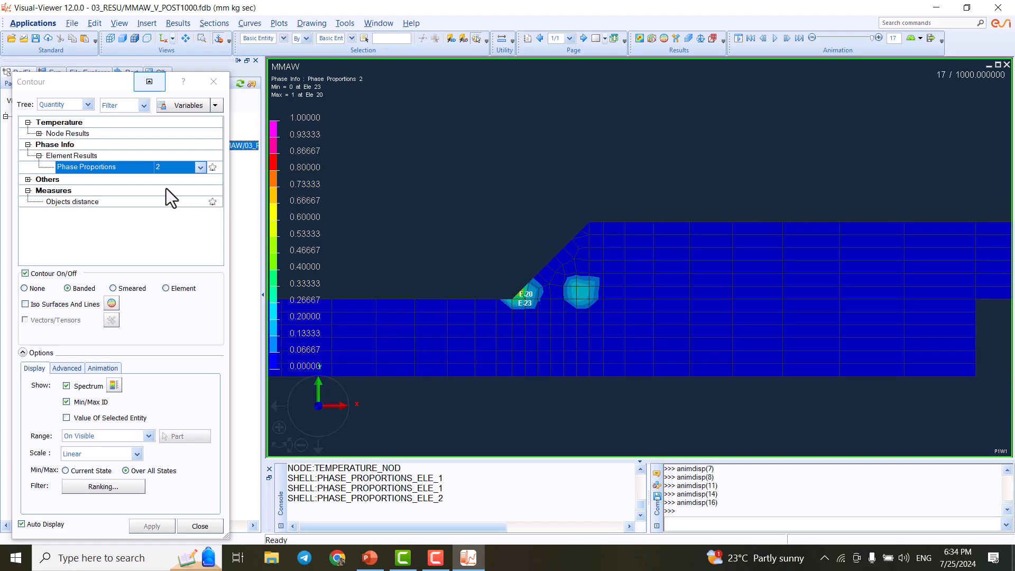
Display the Phase Proportions 3 contour at state 1 and check the name of phase 3 on the PowerPoint slide.
left_click(186, 170)
left_click(185, 188)
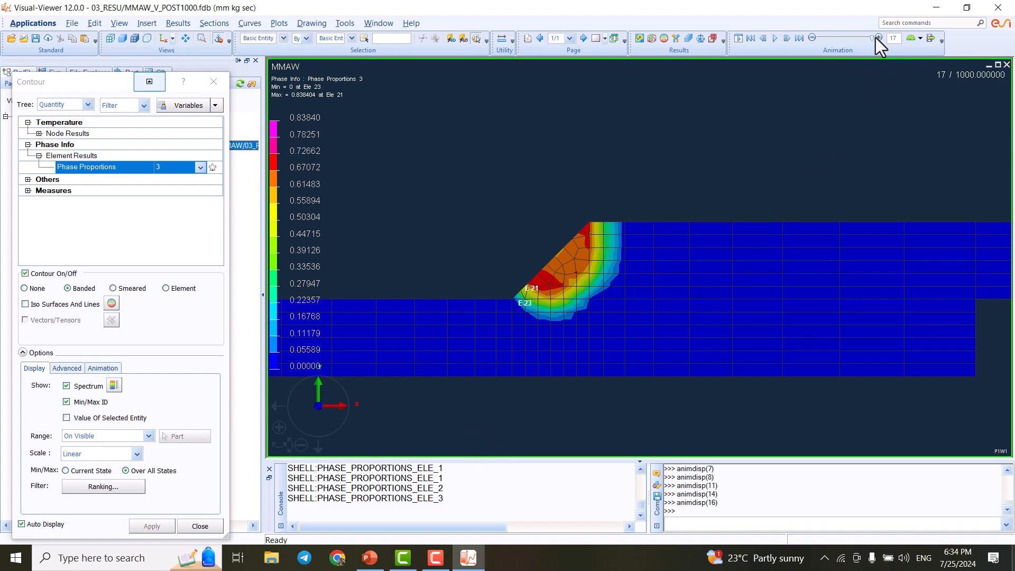
left_click_drag(871, 40, 813, 42)
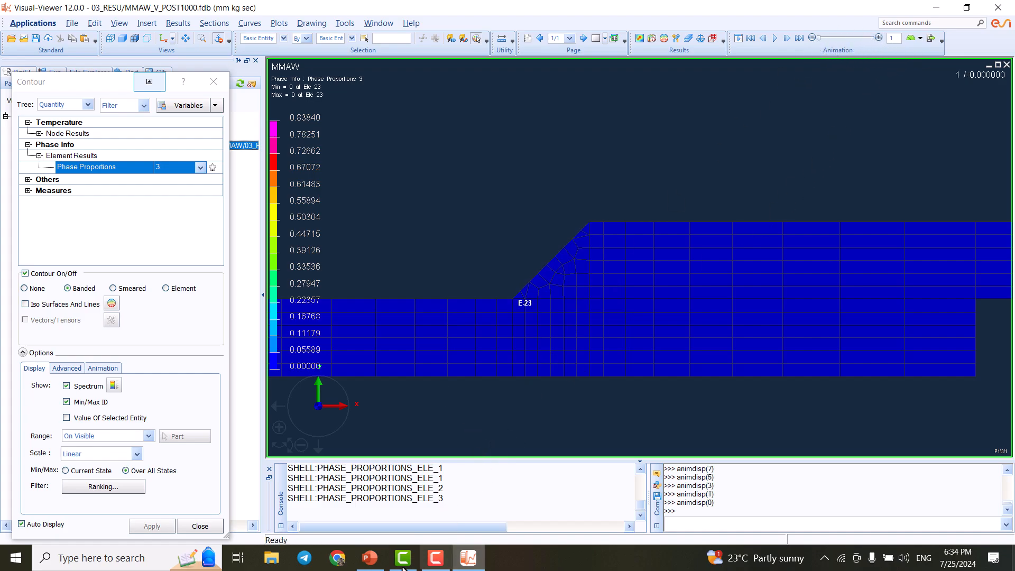
left_click(370, 565)
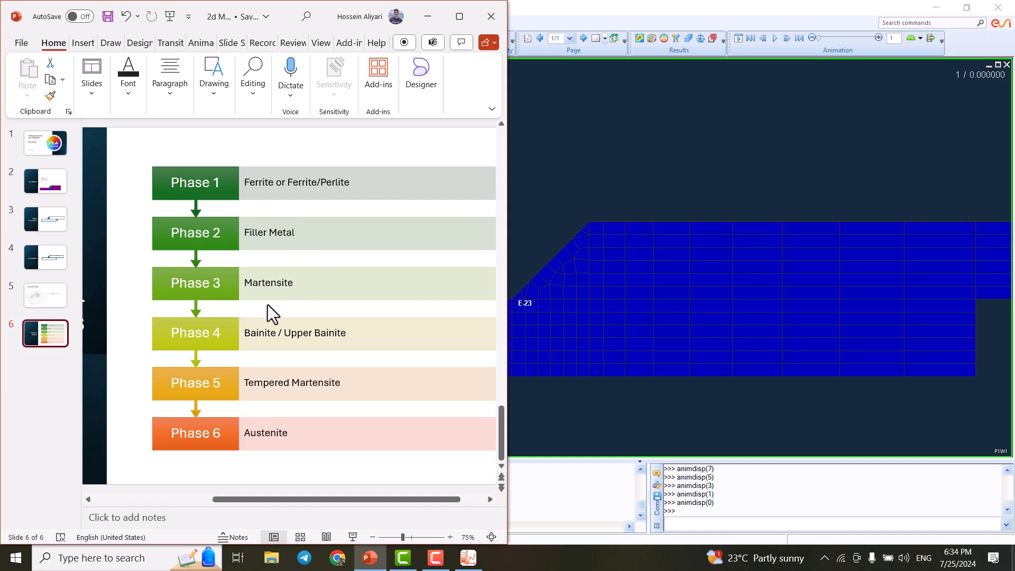
left_click(552, 161)
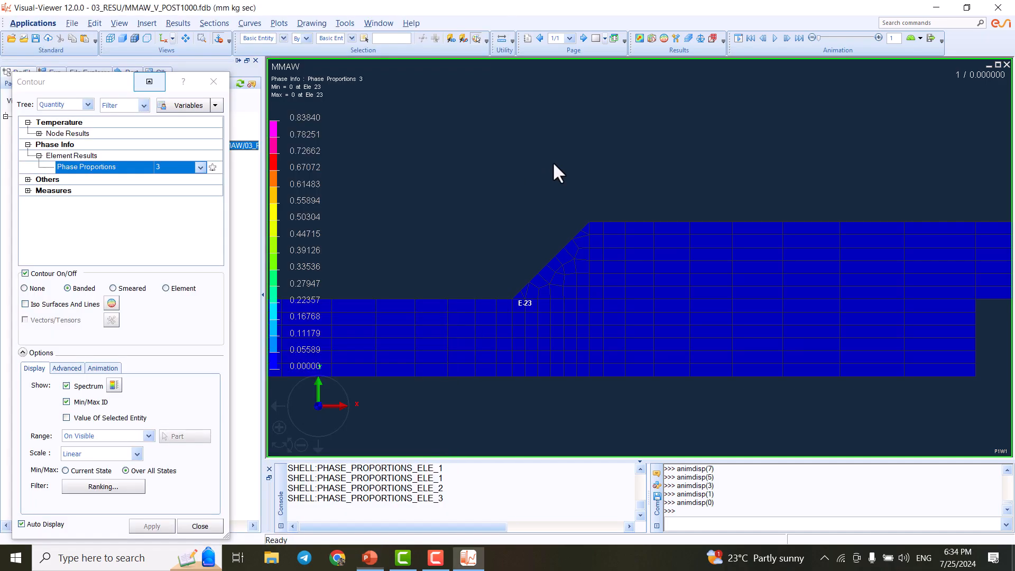
Step the phase 3 results forward from state 1 to state 17 and examine how the proportion develops around the weld.
left_click(878, 37)
left_click(878, 37)
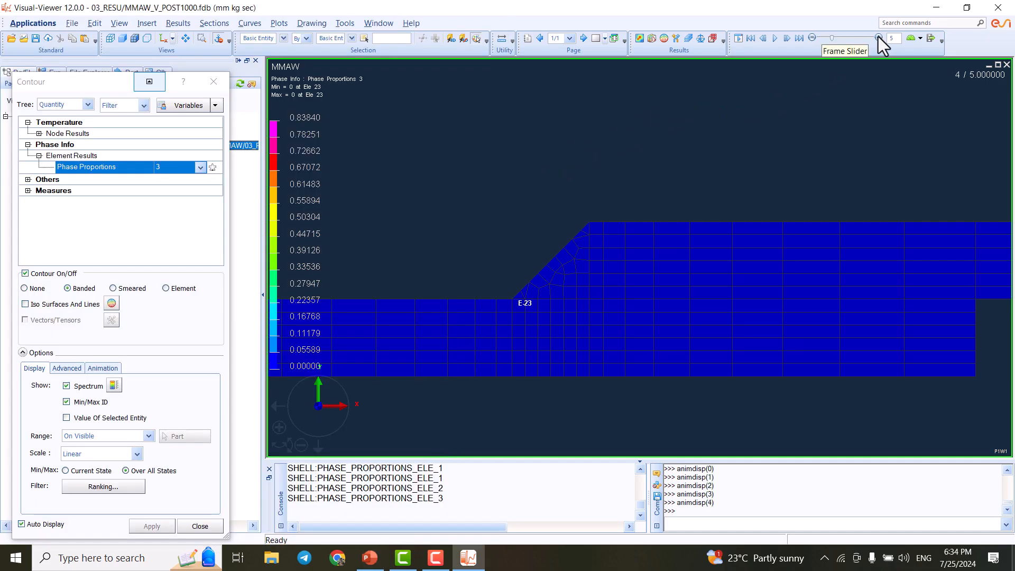
left_click(878, 37)
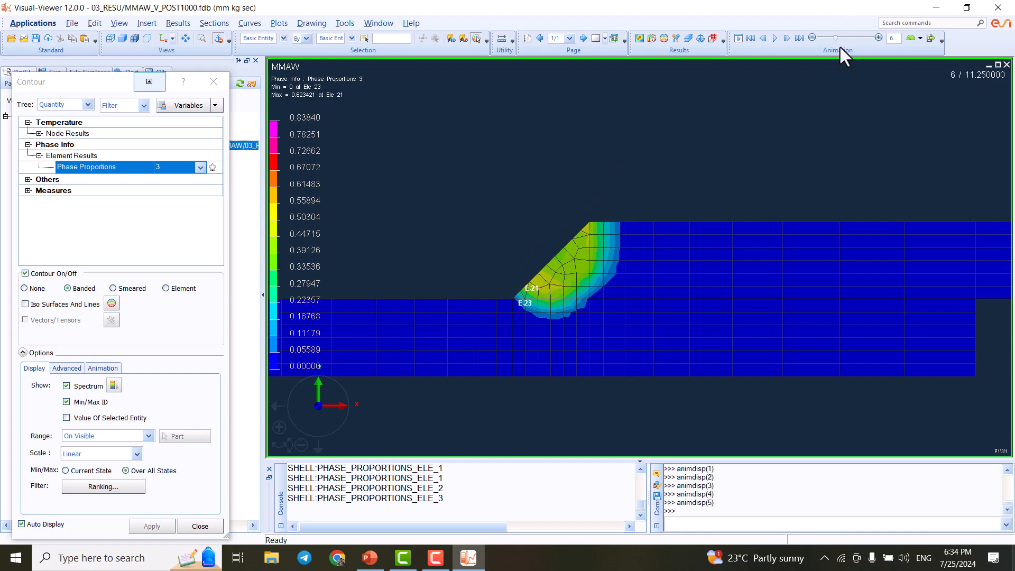
left_click(879, 37)
left_click(878, 37)
left_click(879, 37)
left_click(878, 37)
left_click(878, 37)
left_click(878, 37)
left_click(878, 37)
left_click(878, 37)
left_click(878, 37)
left_click(878, 37)
left_click(879, 37)
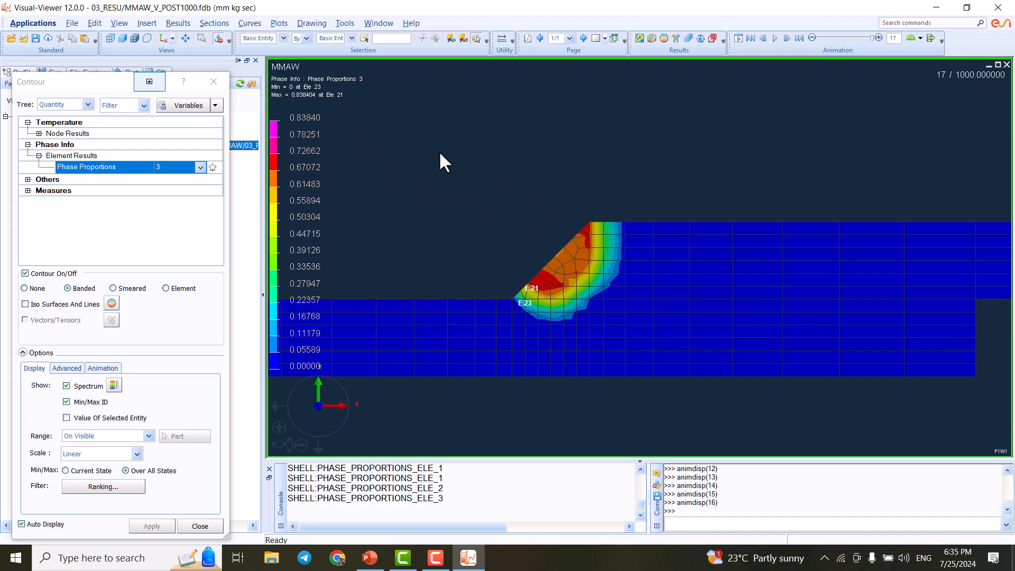
Display the Phase Proportions 4 contour at state 1 and check the name of phase 4 on the PowerPoint slide.
left_click(191, 168)
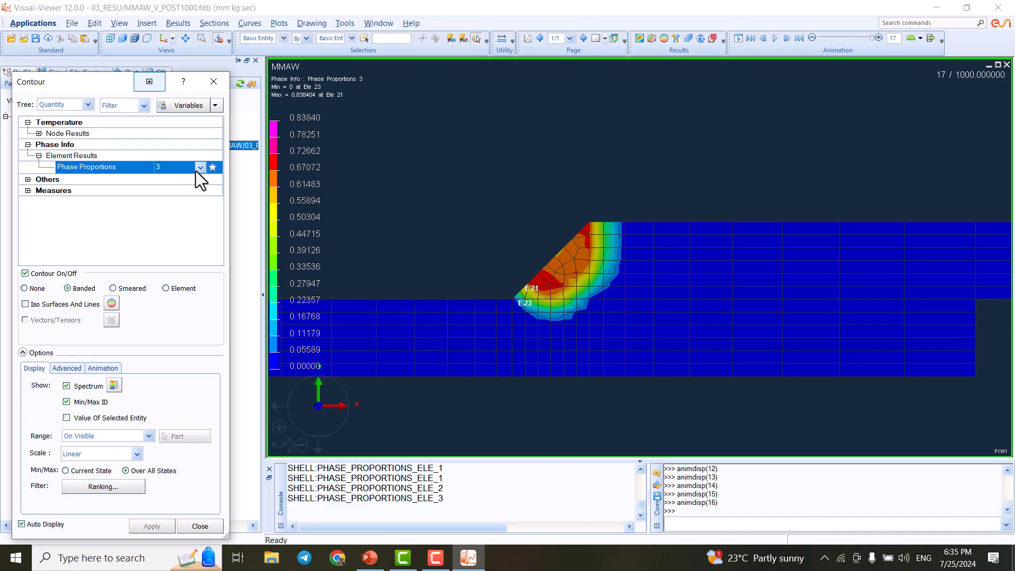
left_click(200, 167)
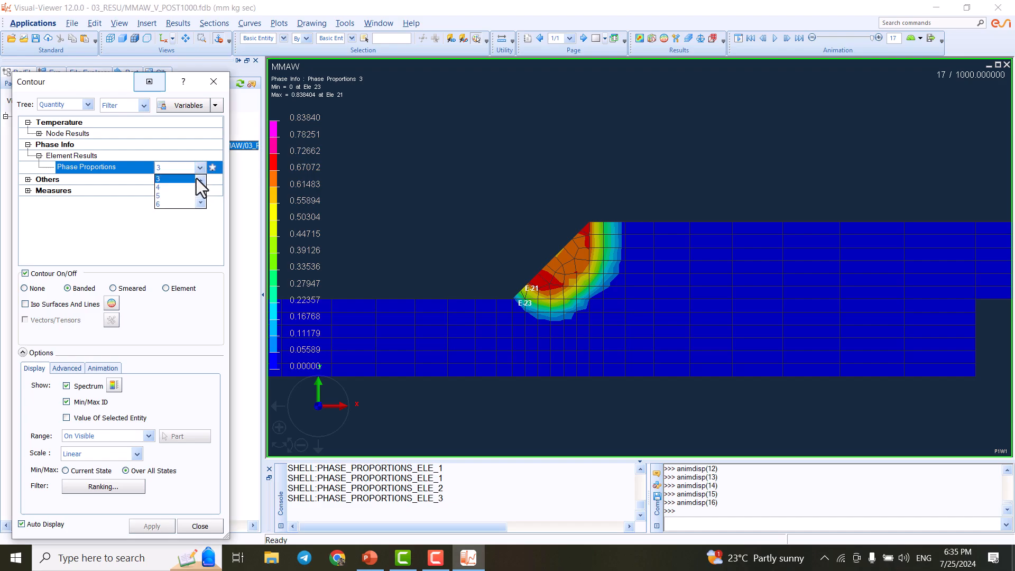
left_click(179, 188)
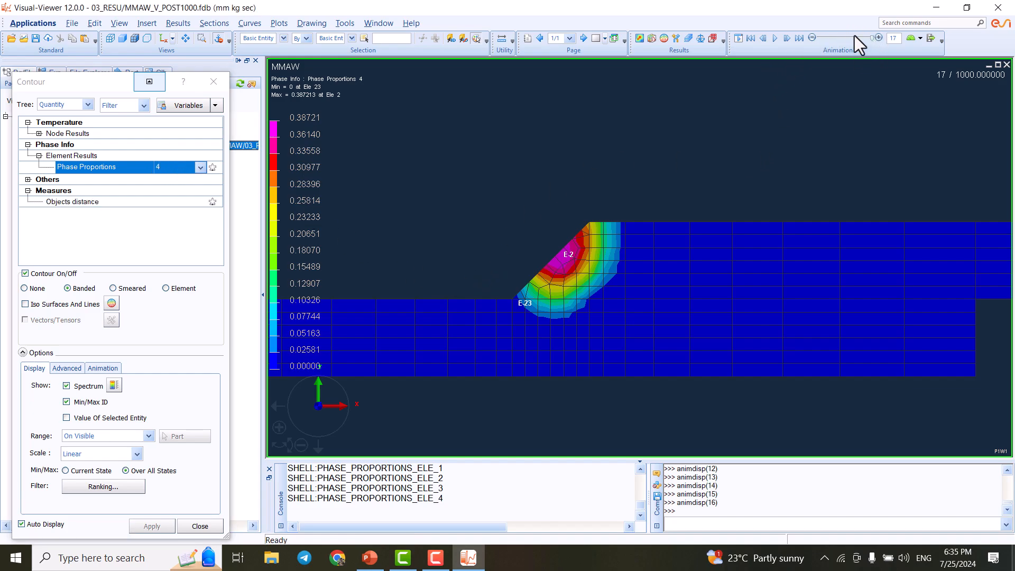
left_click_drag(870, 38, 816, 39)
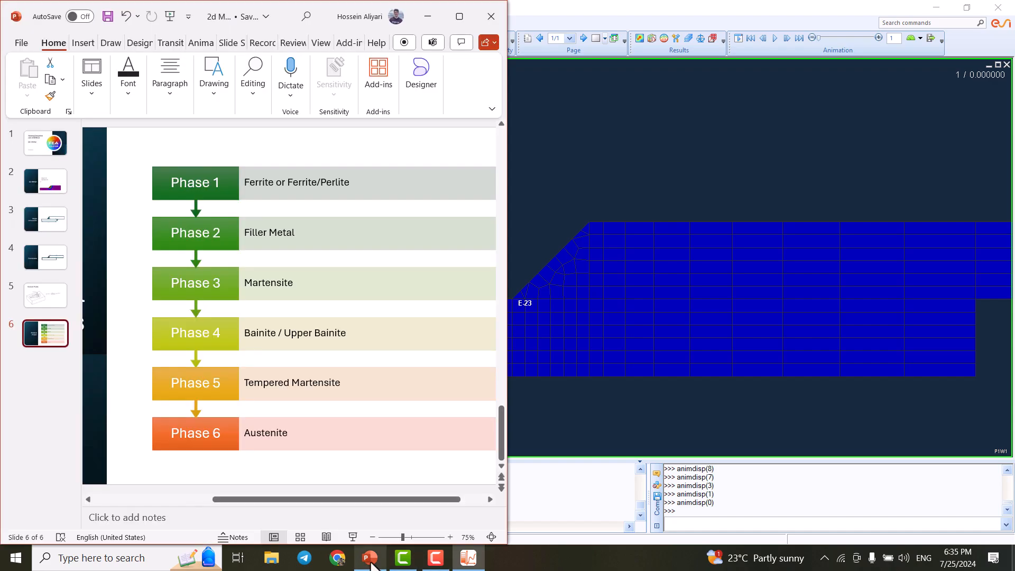
left_click(370, 557)
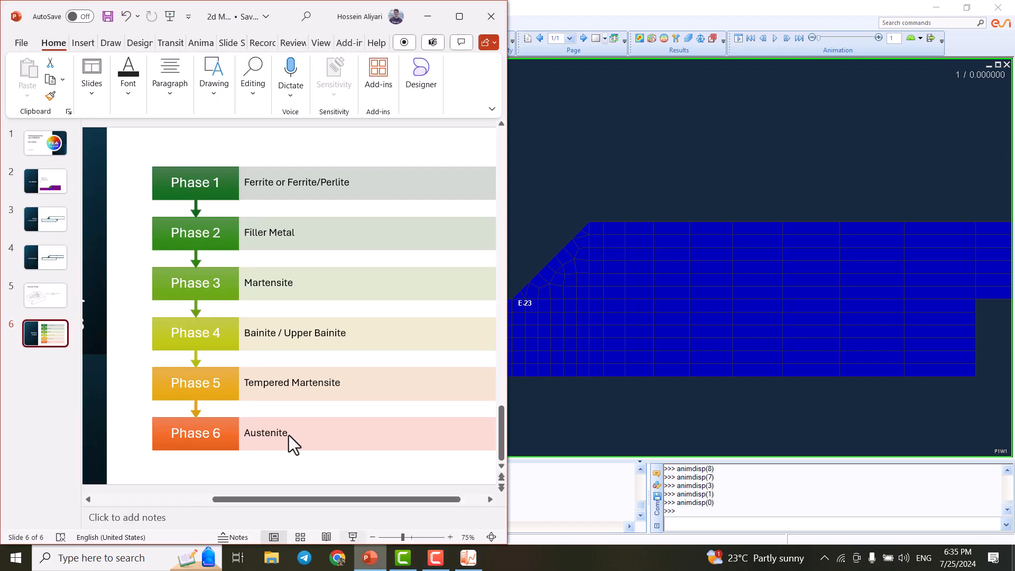
left_click(594, 168)
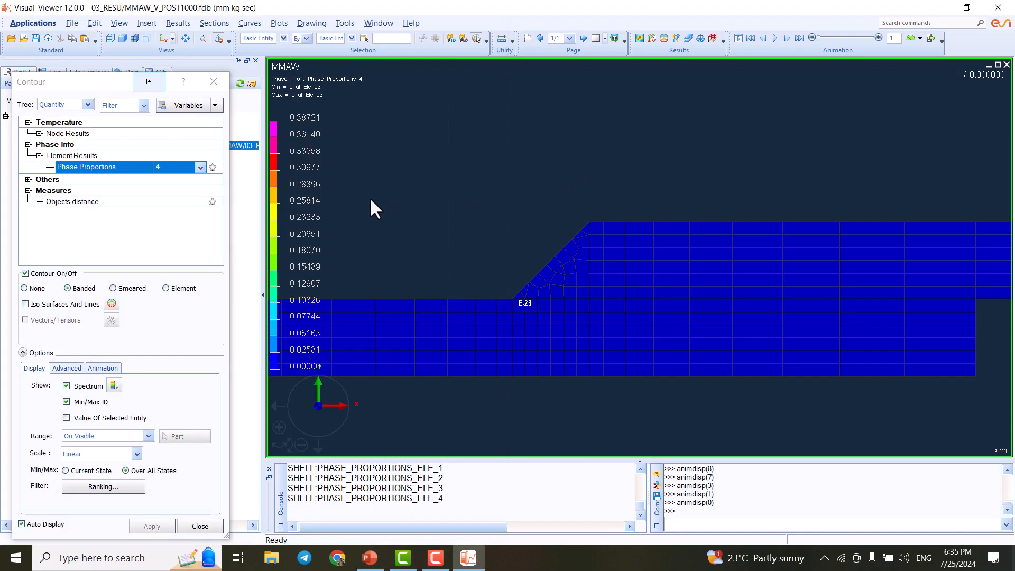
Step the phase 4 results forward from state 1 to state 17 and examine the proportions in the weld.
left_click(879, 37)
left_click(879, 37)
left_click(879, 37)
left_click(879, 37)
left_click(880, 37)
left_click(879, 37)
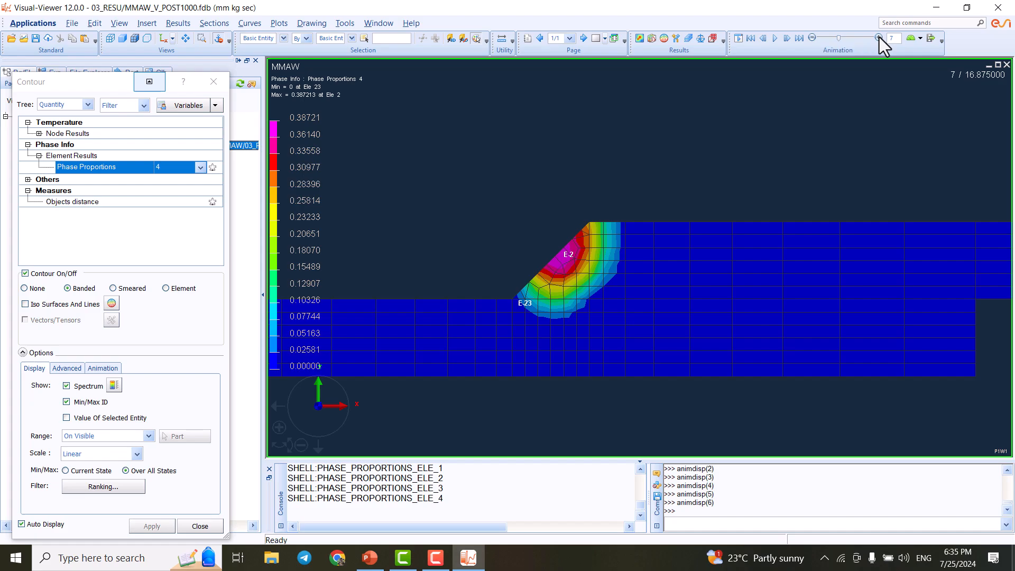
left_click(878, 37)
left_click(868, 38)
Display the element contour of Phase Proportions 5 and return the results to state 1.
left_click(200, 168)
left_click(176, 195)
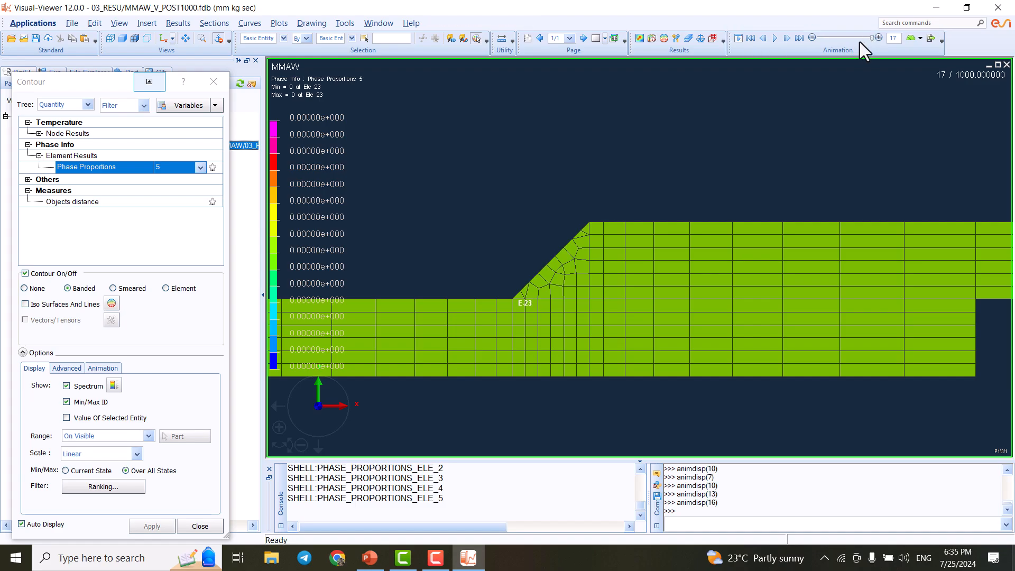
left_click_drag(833, 38, 813, 34)
left_click(810, 33)
left_click(810, 34)
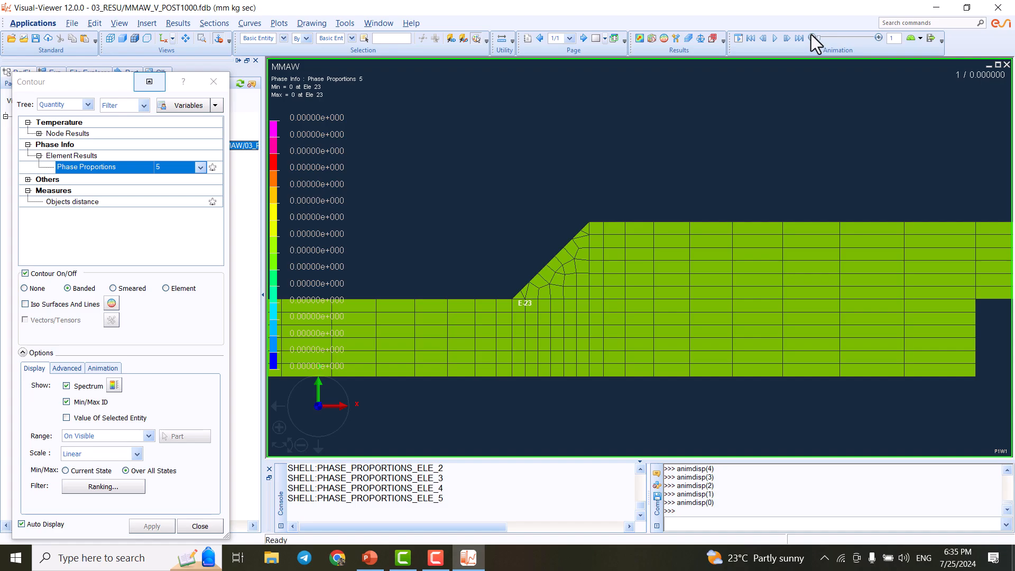
Check the name of phase 5 on the PowerPoint slide, then run its results through the states and back to state 1.
left_click(373, 563)
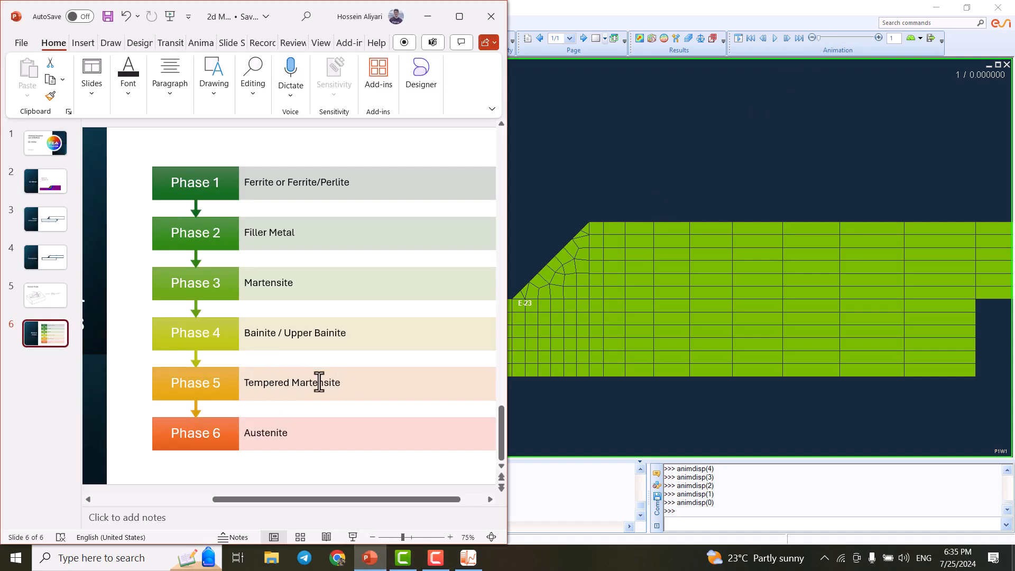
left_click(575, 154)
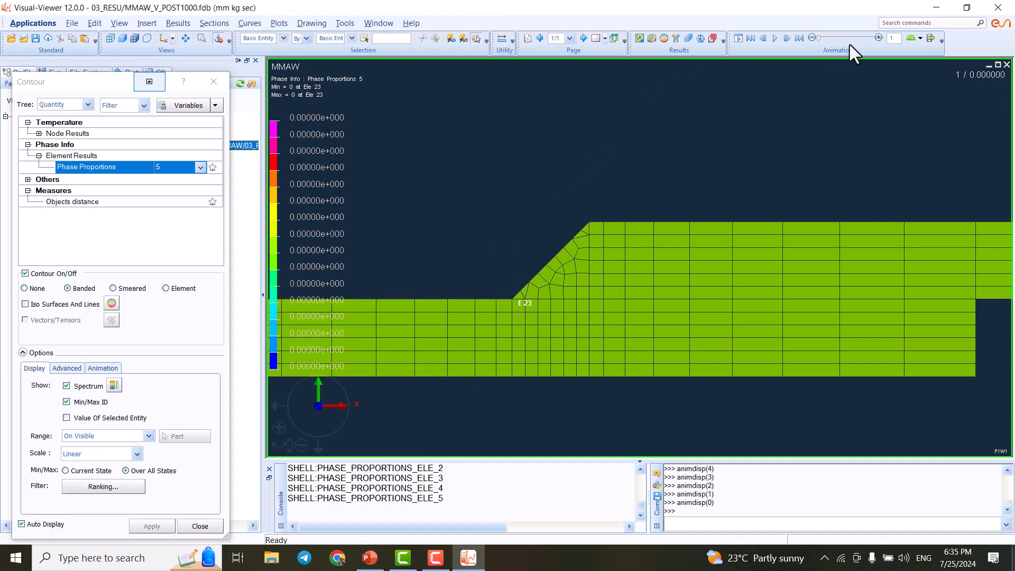
left_click(861, 37)
left_click_drag(866, 38, 807, 37)
Display the element contour of Phase Proportions 6.
left_click(195, 166)
left_click(199, 167)
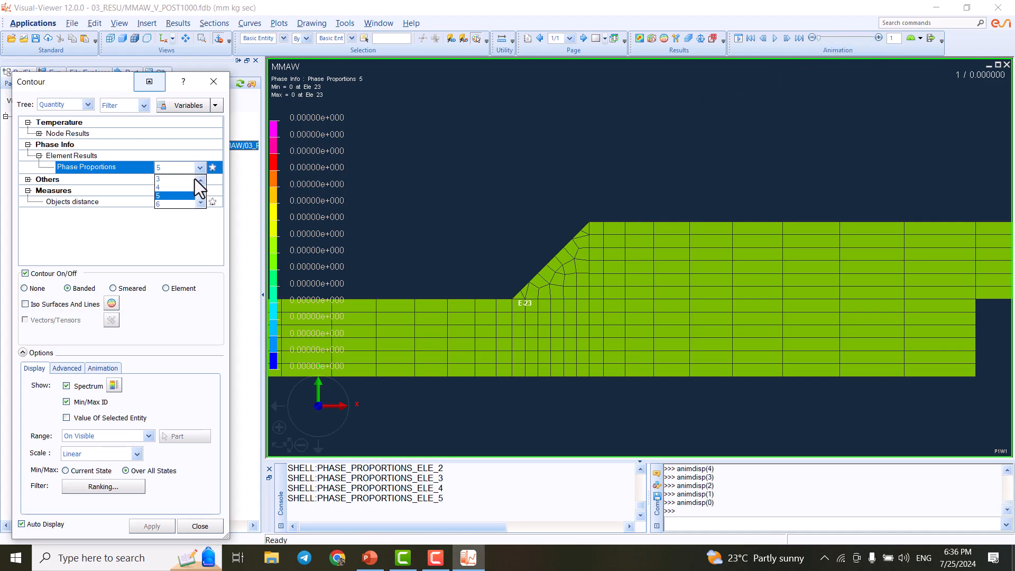
left_click(176, 203)
left_click(186, 201)
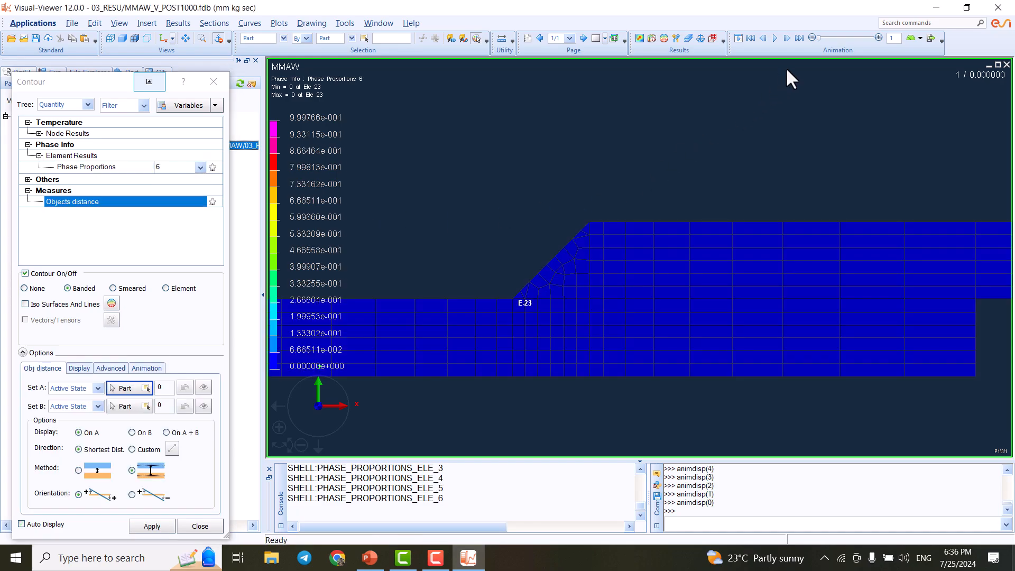
Advance the phase 6 results to state 4 and examine the proportions in the weld and heat-affected zone.
left_click(879, 38)
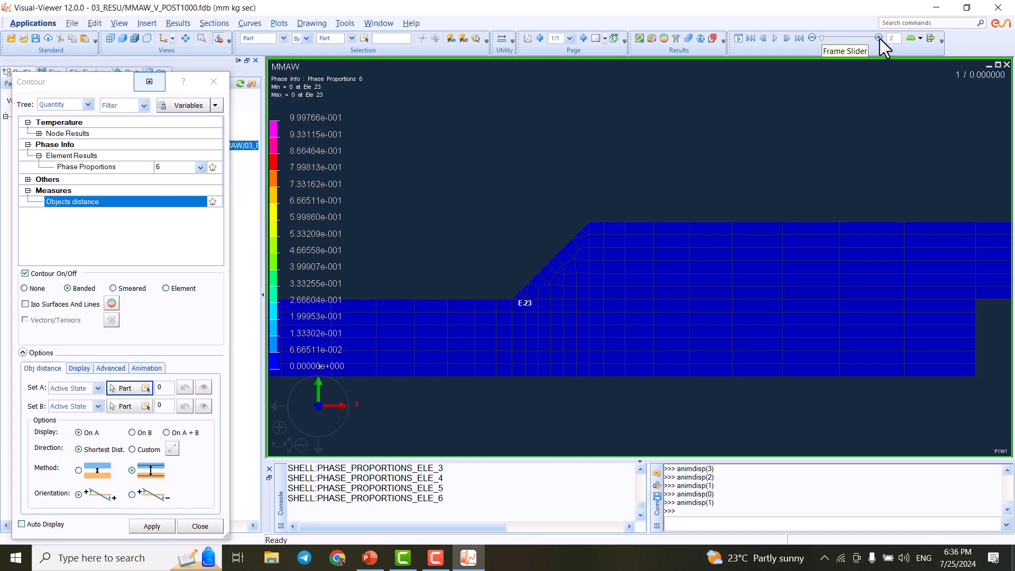
left_click(877, 38)
left_click(877, 38)
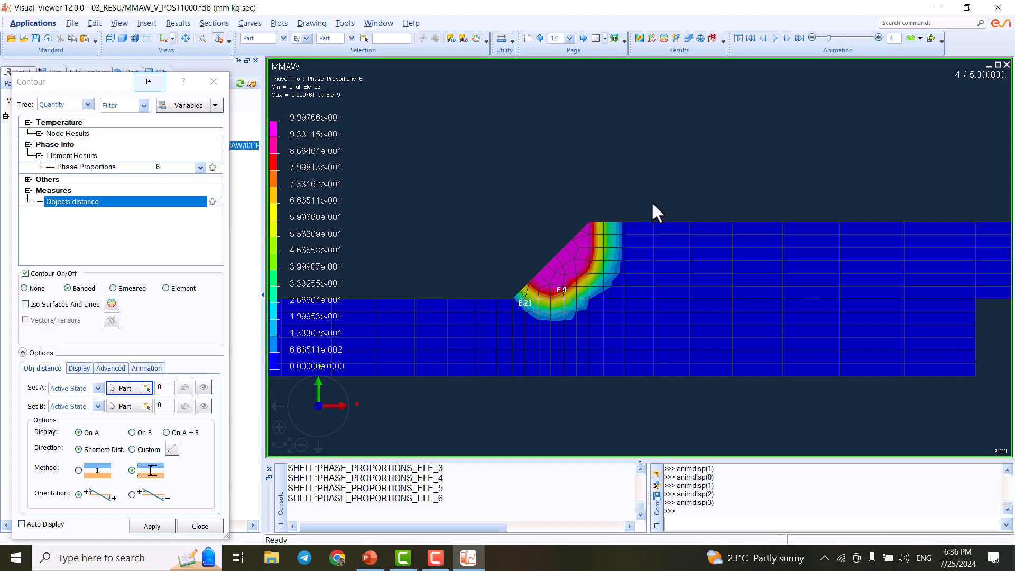
Step the phase 6 results from state 4 to state 17 and examine the remaining proportion around the weld.
left_click(878, 37)
left_click(878, 38)
left_click(878, 38)
left_click(879, 38)
left_click(878, 38)
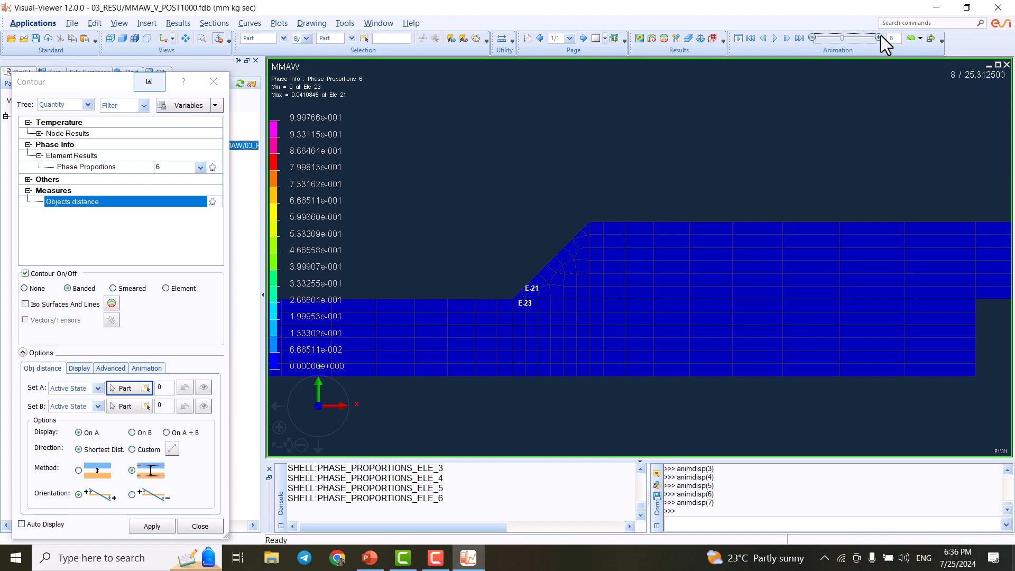
left_click(878, 37)
left_click(879, 38)
left_click(878, 37)
left_click(879, 37)
left_click(878, 38)
left_click(878, 37)
left_click(879, 37)
left_click(878, 38)
left_click(878, 37)
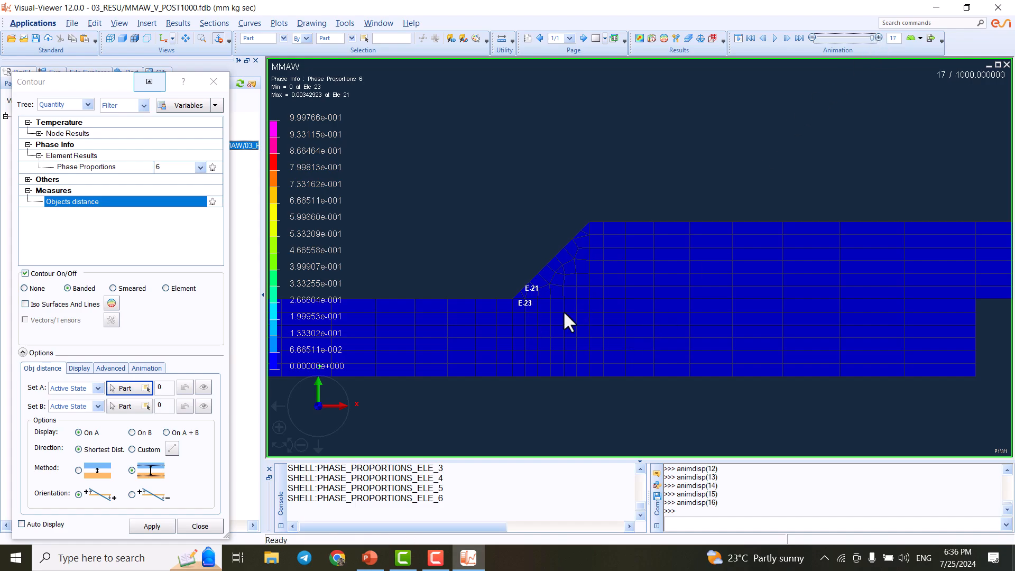
scroll(534, 284, "up", 3)
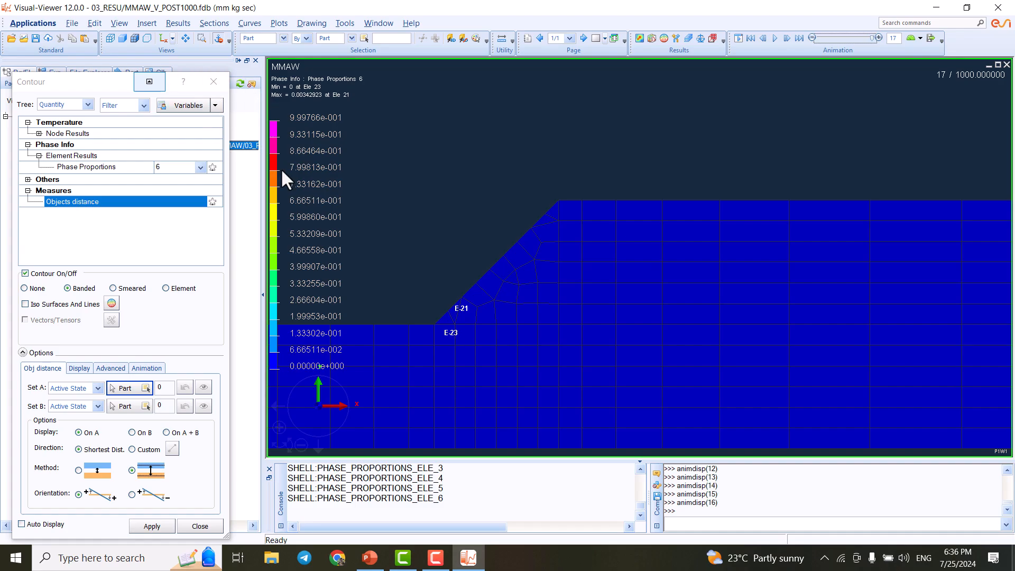
Display the nodal temperature contour Temperature_NOD on the whole lap joint in place of the phase 6 results.
left_click(210, 84)
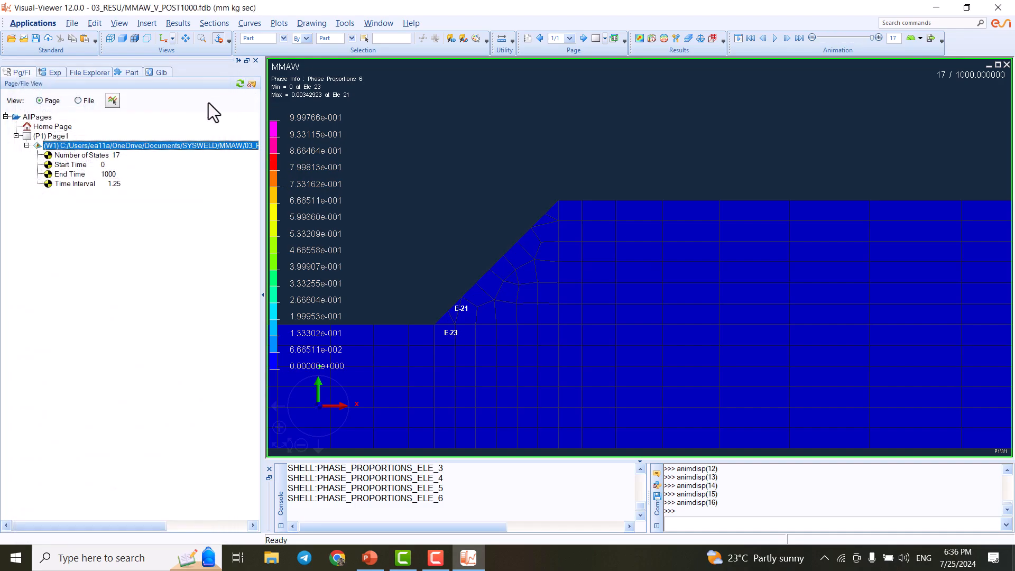
scroll(507, 243, "down", 6)
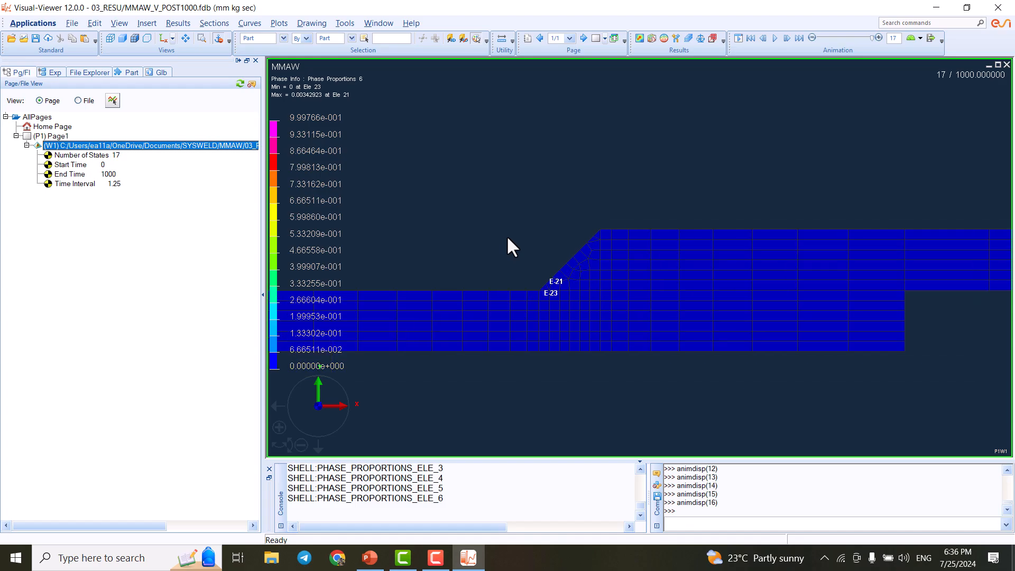
scroll(489, 234, "up", 2)
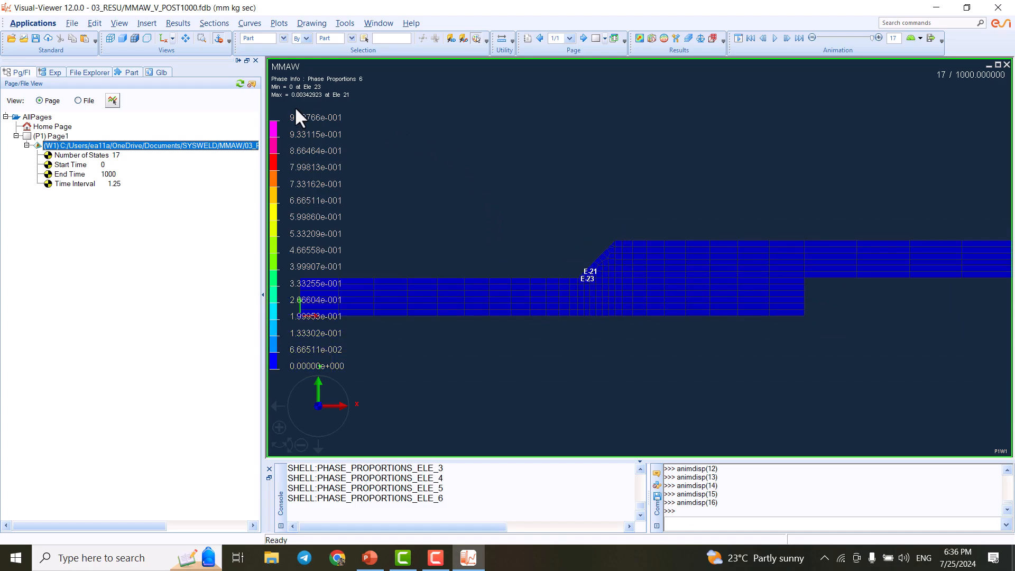
scroll(509, 192, "down", 1)
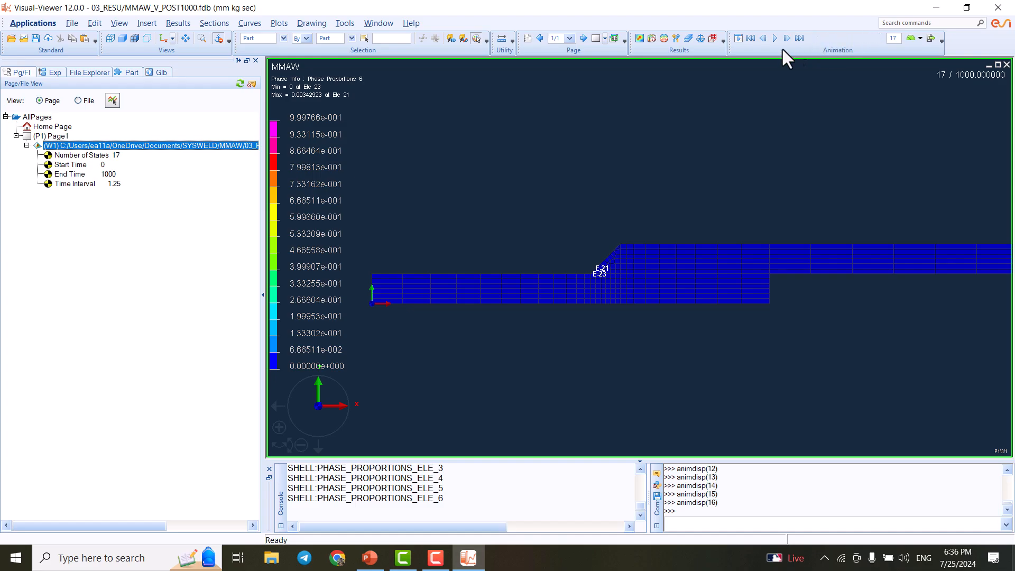
left_click(638, 40)
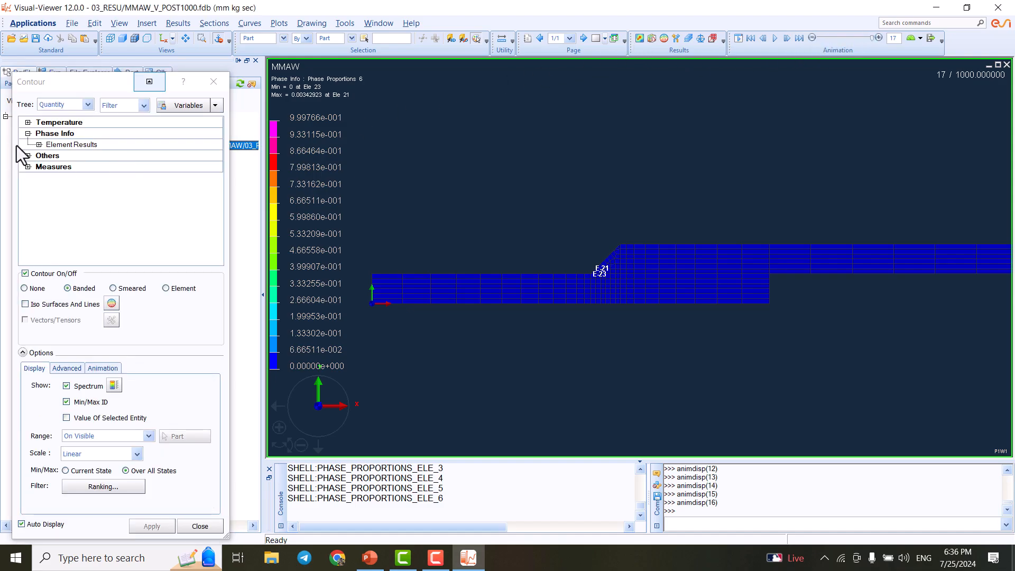
double_click(50, 123)
double_click(63, 134)
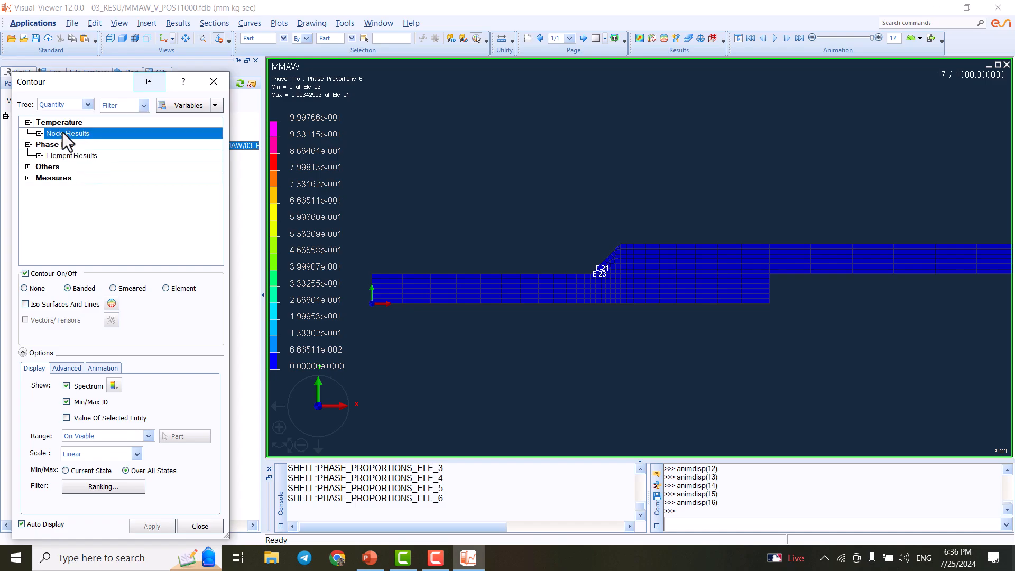
left_click(121, 145)
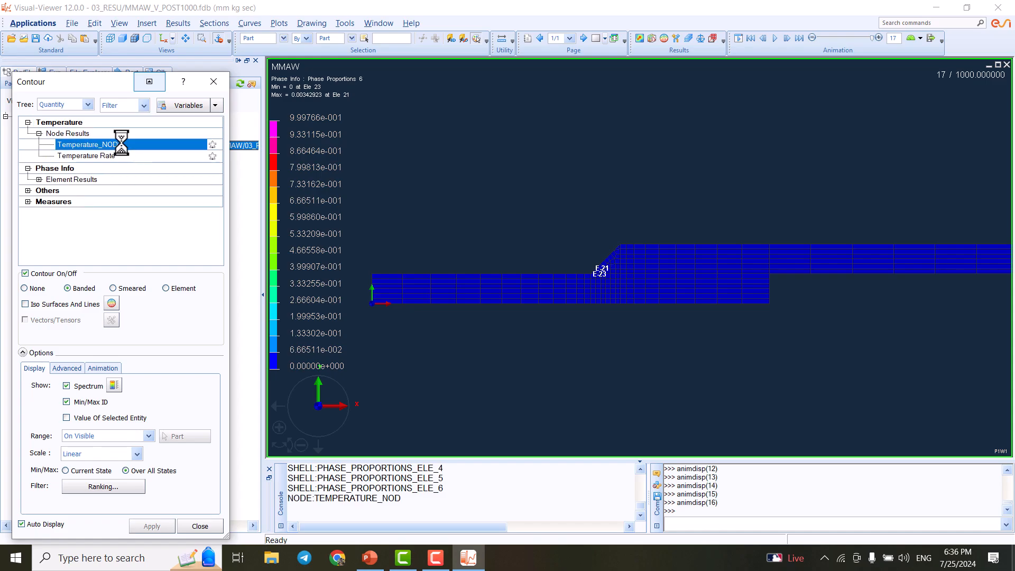
left_click(213, 81)
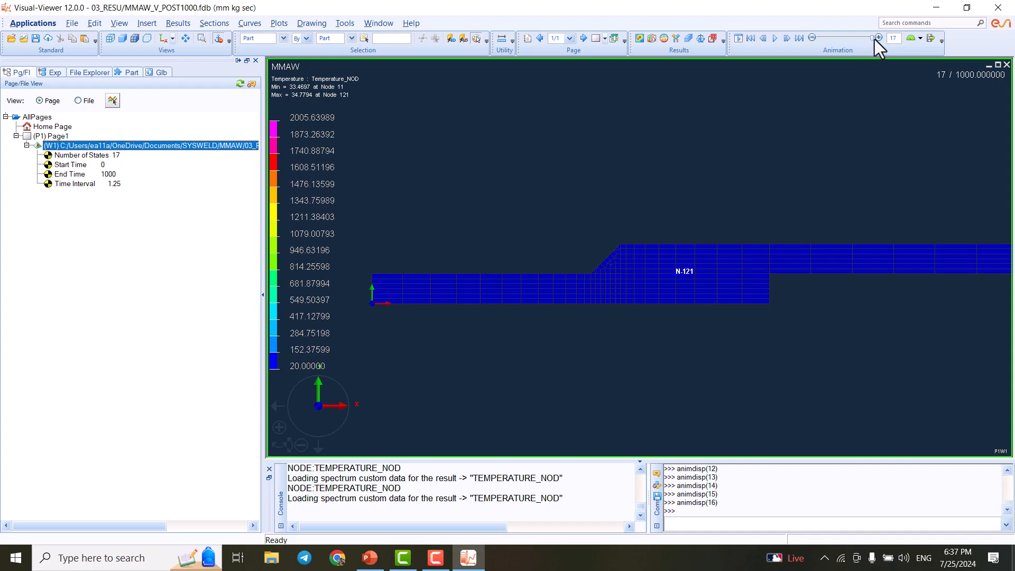
Set the temperature results to state 3 and frame the heated zone around the weld.
left_click_drag(872, 36, 825, 37)
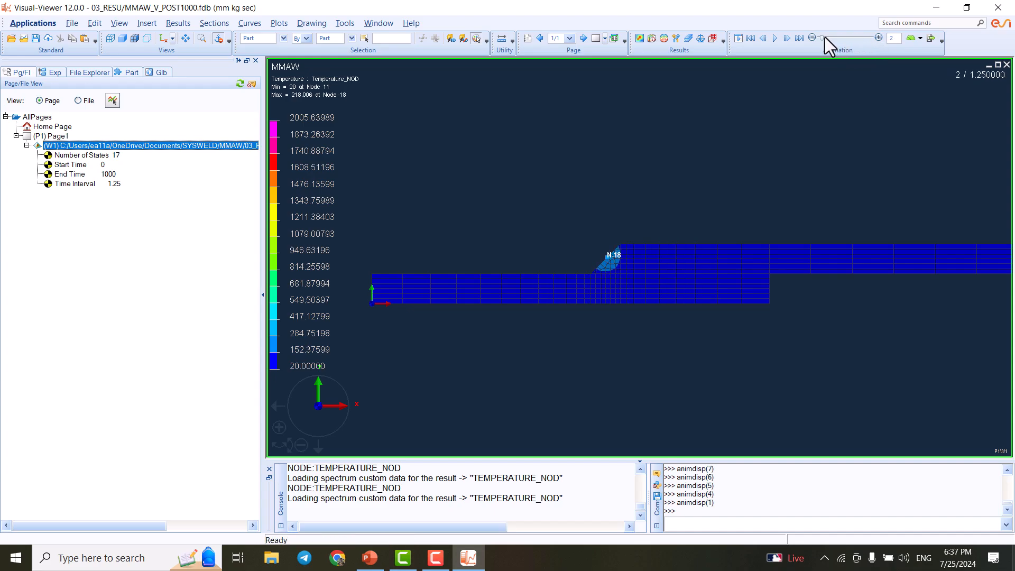
left_click(879, 37)
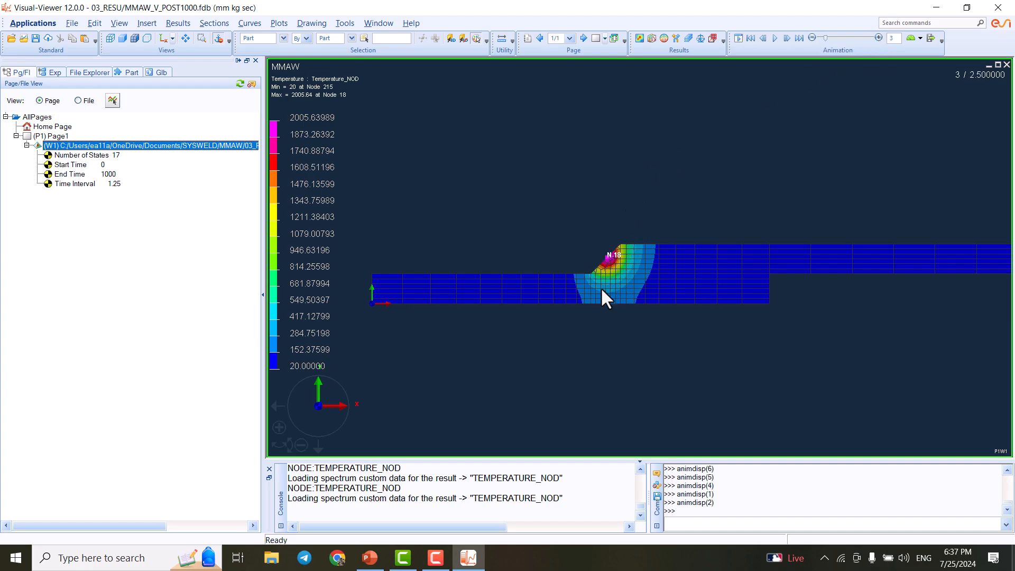
scroll(599, 285, "up", 3)
scroll(656, 229, "down", 4)
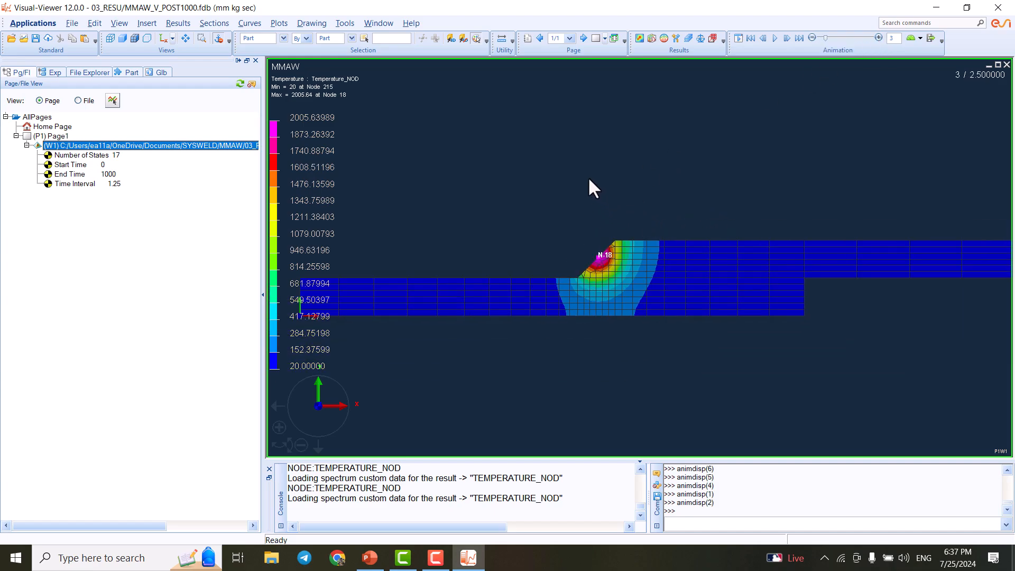
right_click(538, 186)
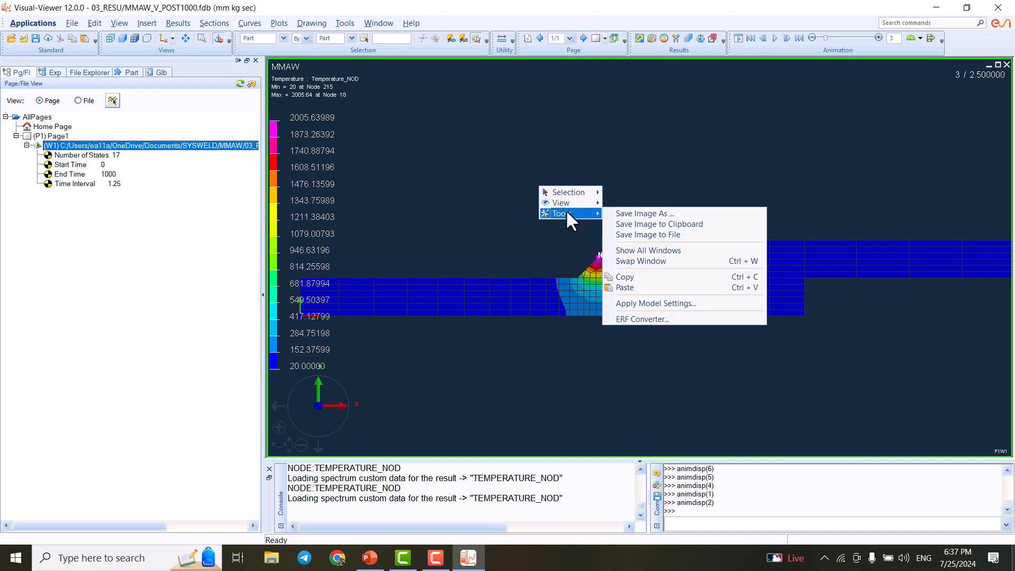
mouse_move(575, 214)
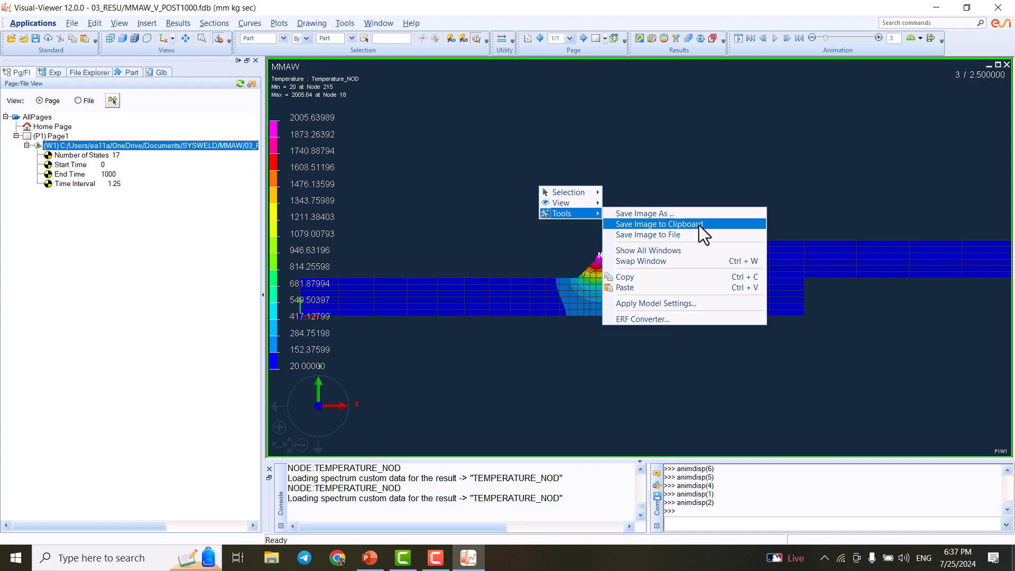
left_click(484, 166)
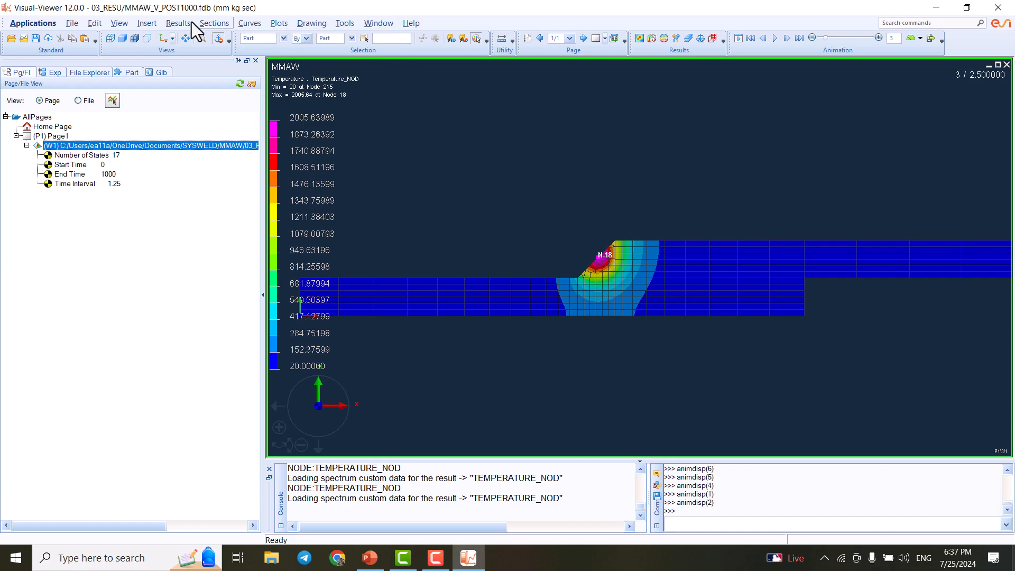
Measure the two-point distance from node 18 on the weld's sloped surface to node 39 inside the weld to gauge the penetration depth.
left_click(400, 23)
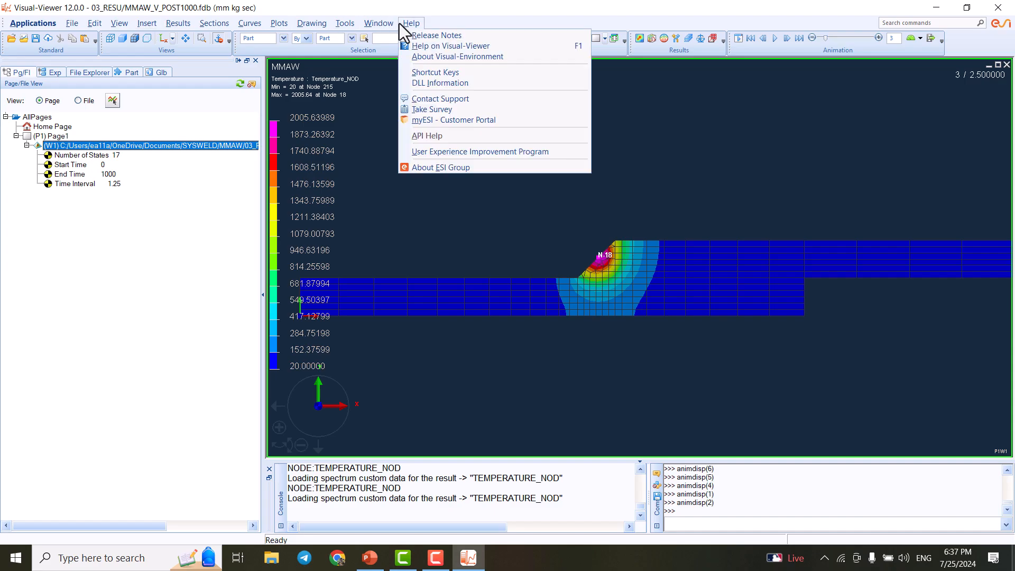
mouse_move(344, 23)
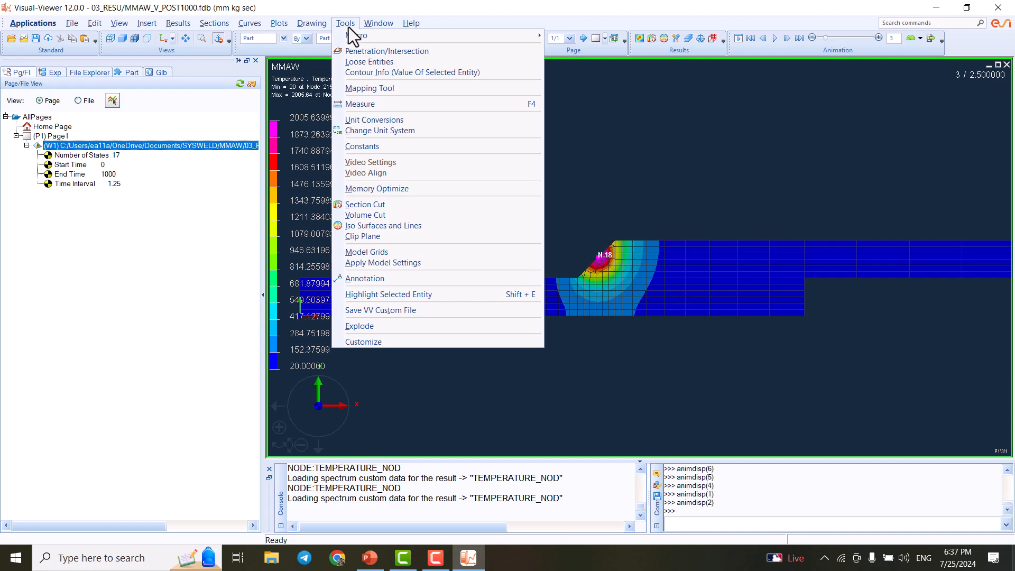
left_click(369, 104)
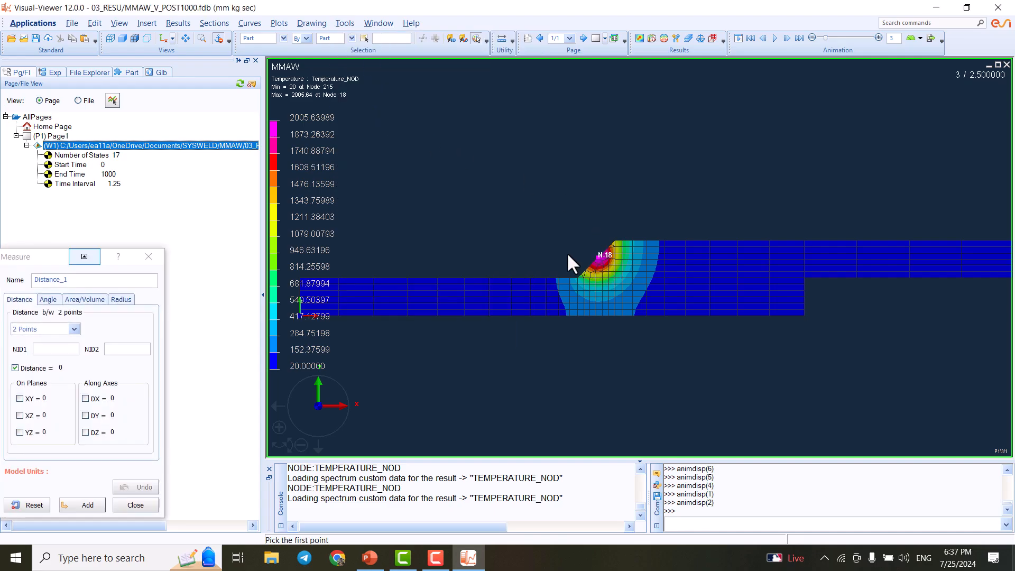
scroll(566, 252, "up", 3)
scroll(552, 250, "up", 1)
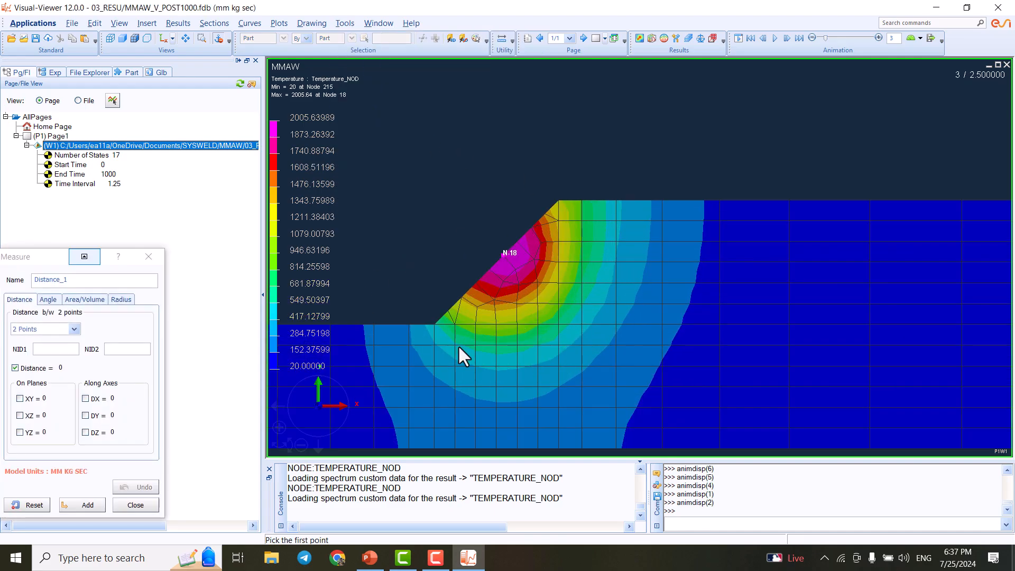
left_click(503, 251)
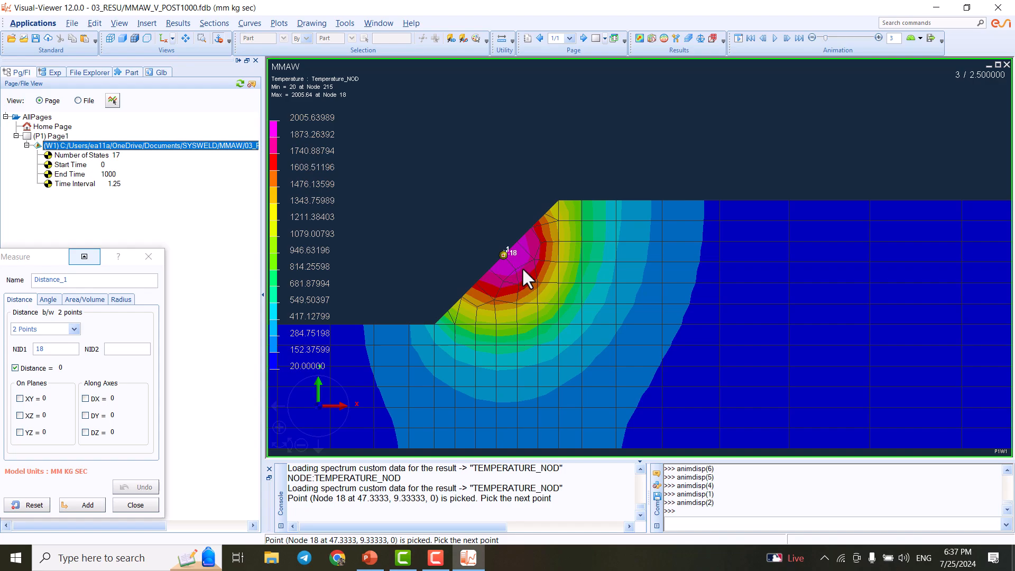
left_click(537, 283)
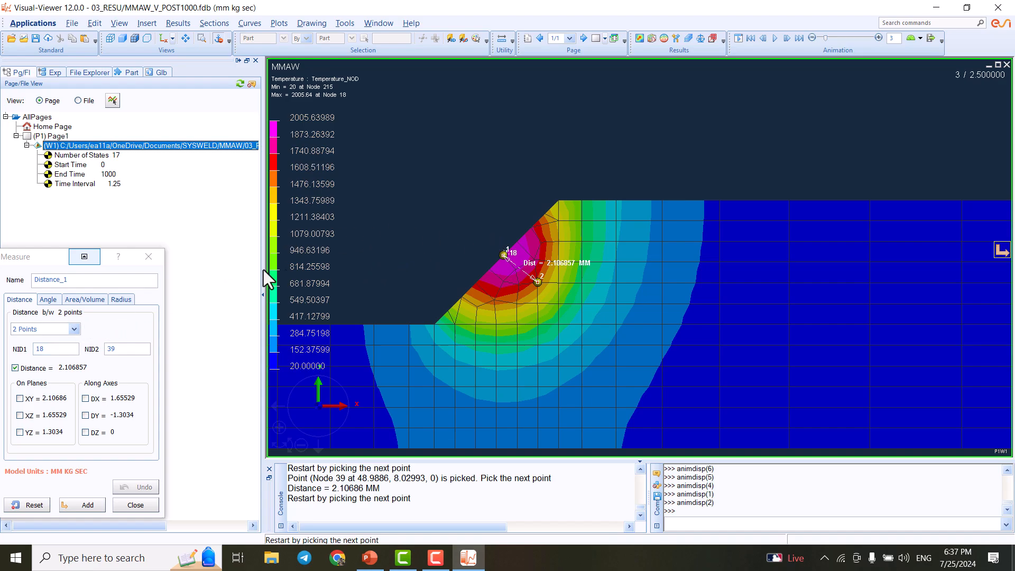
left_click(147, 256)
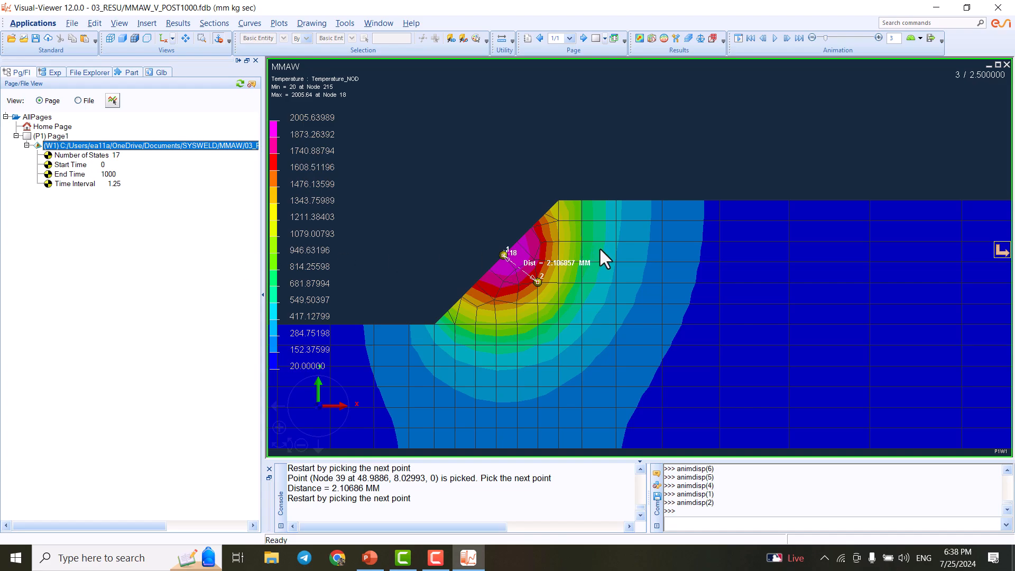